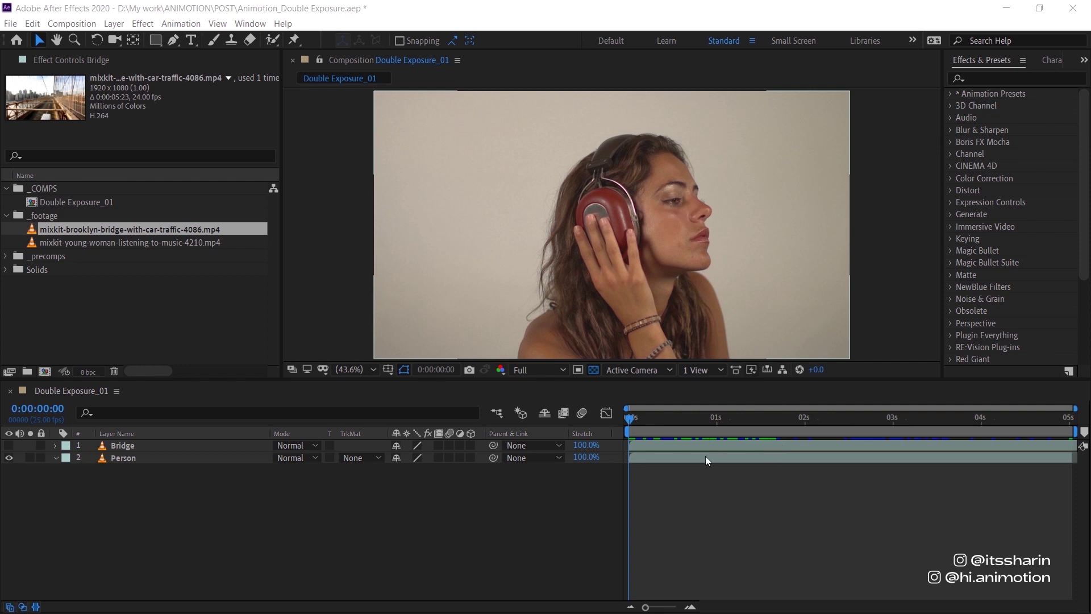
# Step: Select the Person layer in the Timeline so Effect Controls shows Person
pyautogui.click(705, 459)
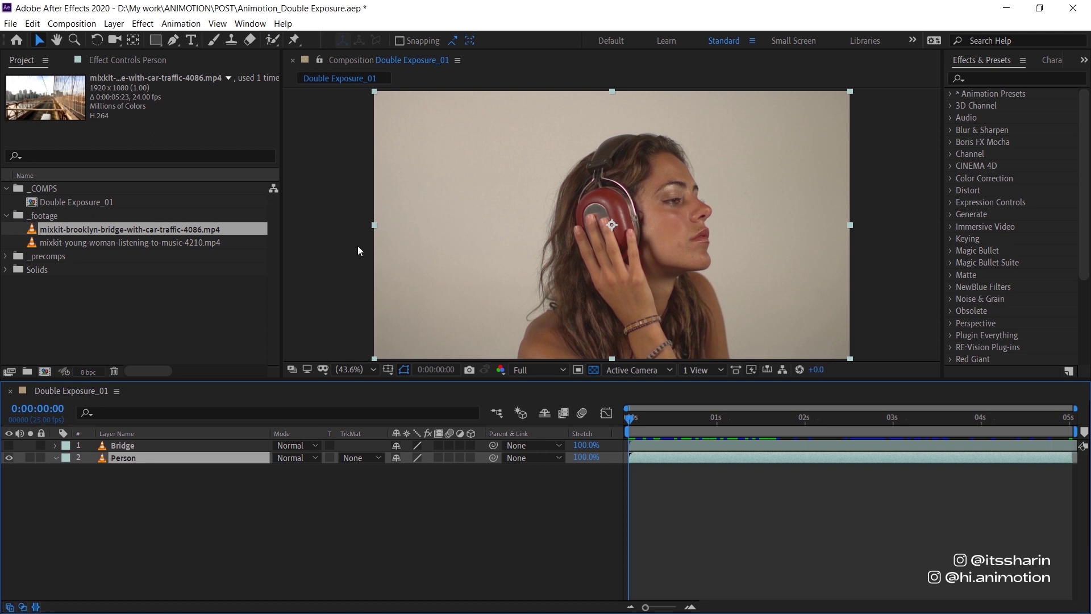
pyautogui.click(8, 445)
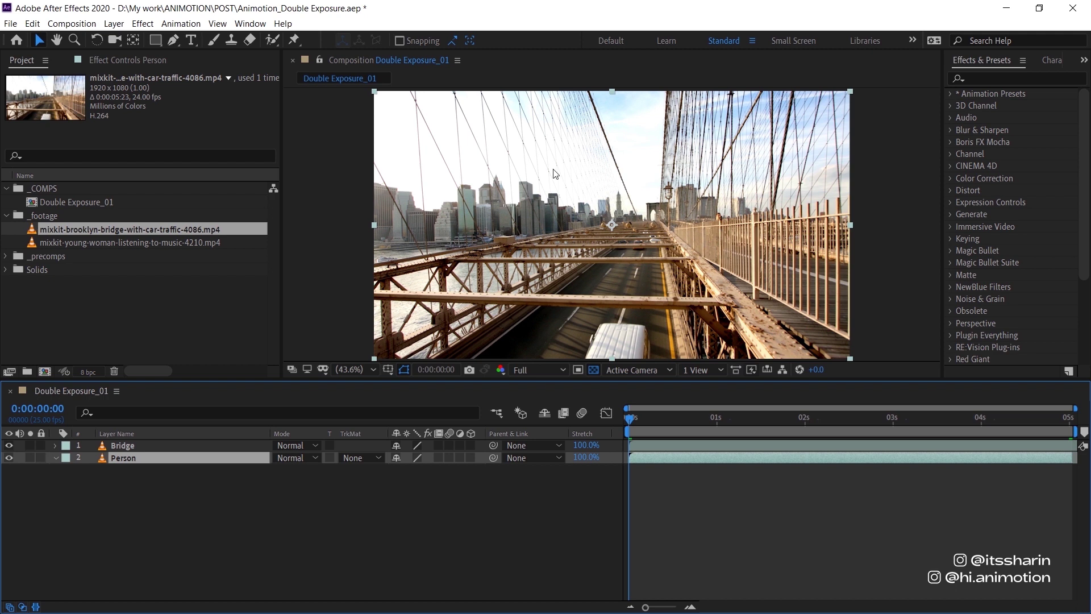
pyautogui.scroll(2, 679, 172)
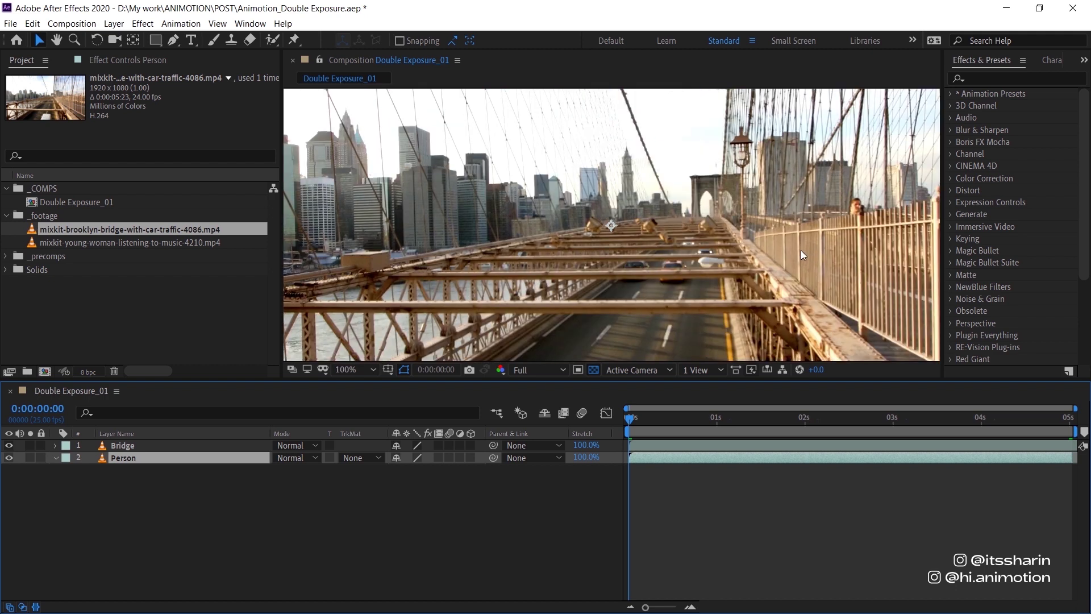
pyautogui.scroll(-1, 800, 250)
pyautogui.scroll(2, 789, 244)
pyautogui.moveTo(518, 198); pyautogui.dragTo(518, 239)
pyautogui.scroll(2, 519, 239)
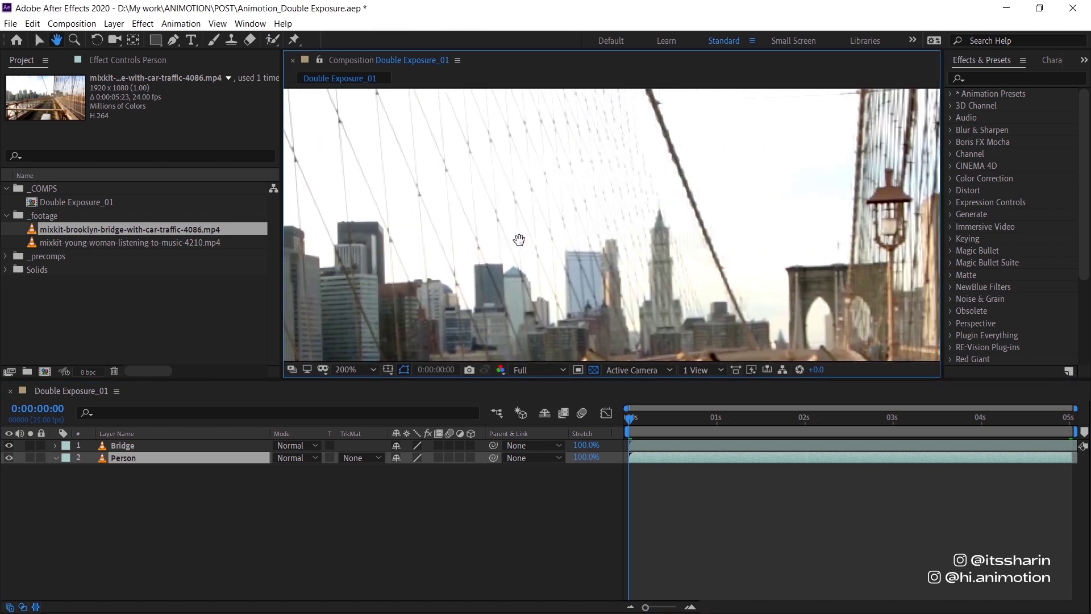
pyautogui.scroll(-4, 518, 239)
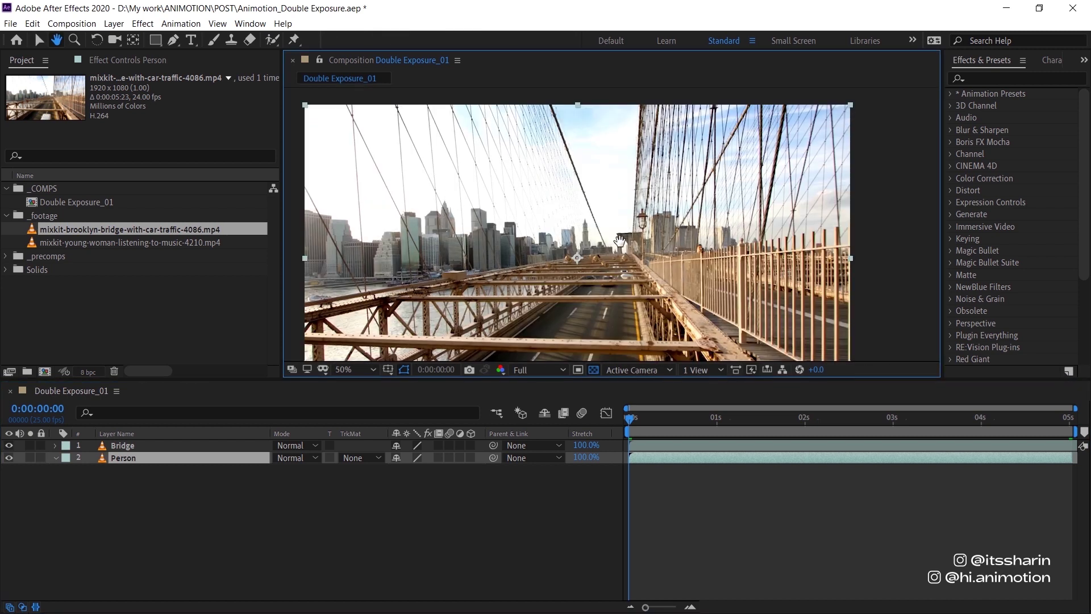
pyautogui.moveTo(619, 242); pyautogui.dragTo(650, 209)
pyautogui.press('v')
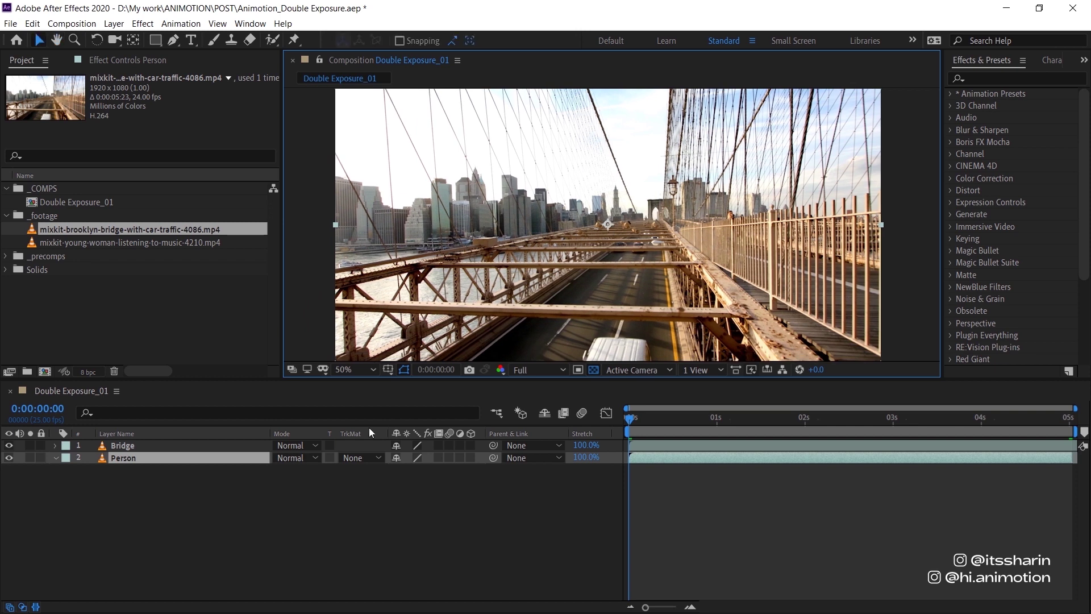
pyautogui.hotkey('ctrl', 'alt', 'shift', 'v')
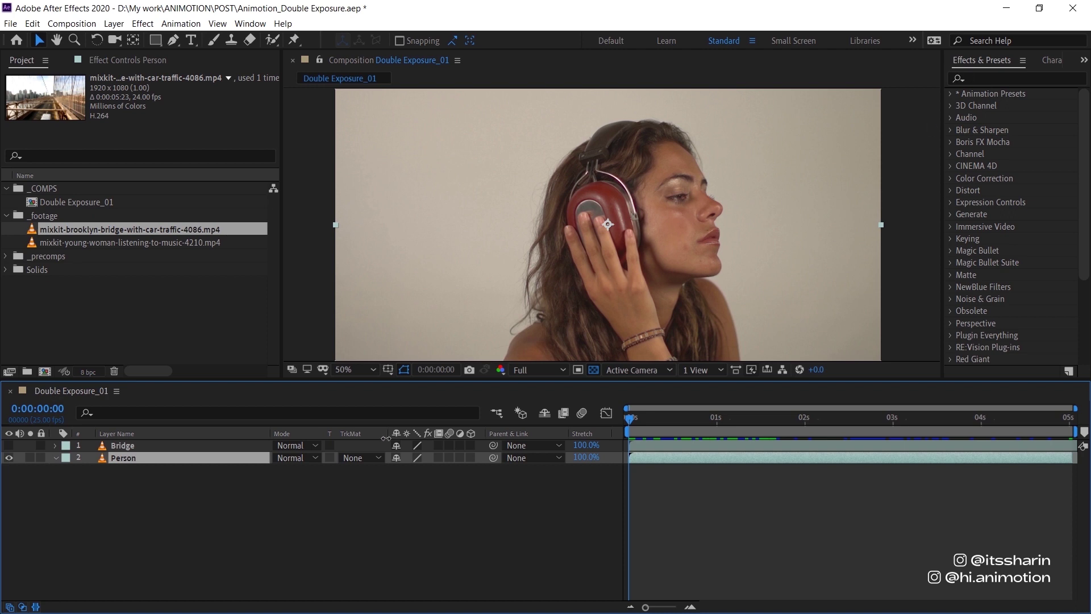
# Step: Apply Hue/Saturation to the Person layer and set Master Saturation to -100
pyautogui.click(1021, 77)
pyautogui.write('st')
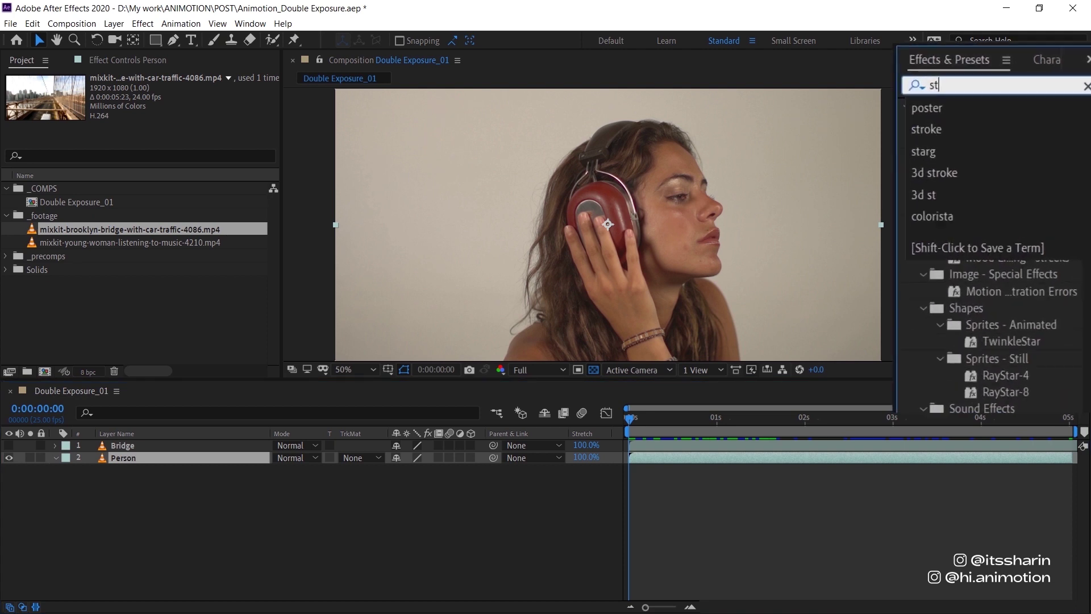
pyautogui.press('BackSpace')
pyautogui.write('atu')
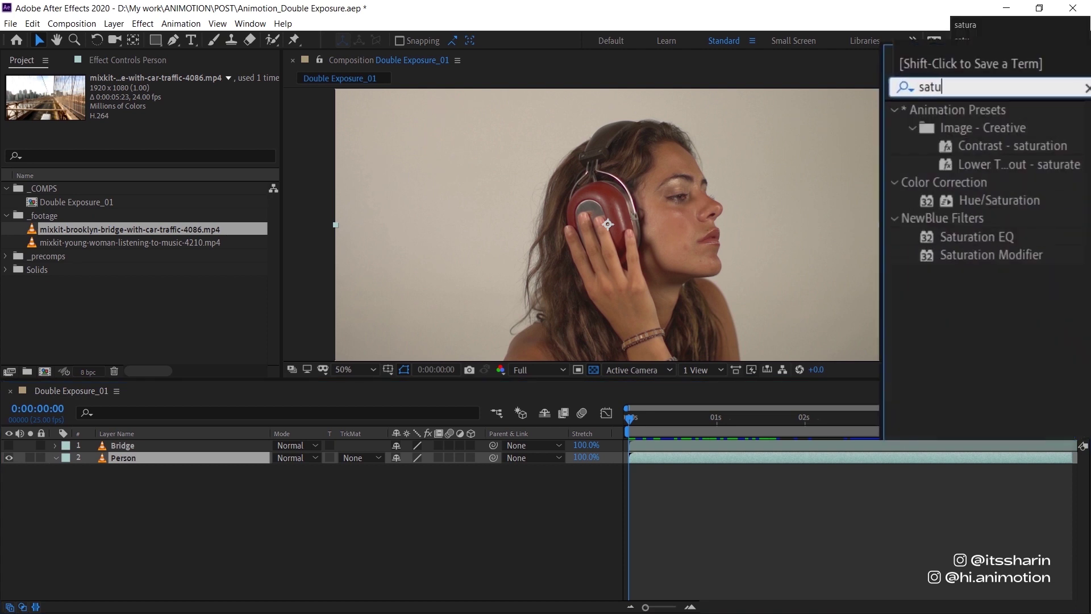
pyautogui.moveTo(999, 200); pyautogui.dragTo(186, 455)
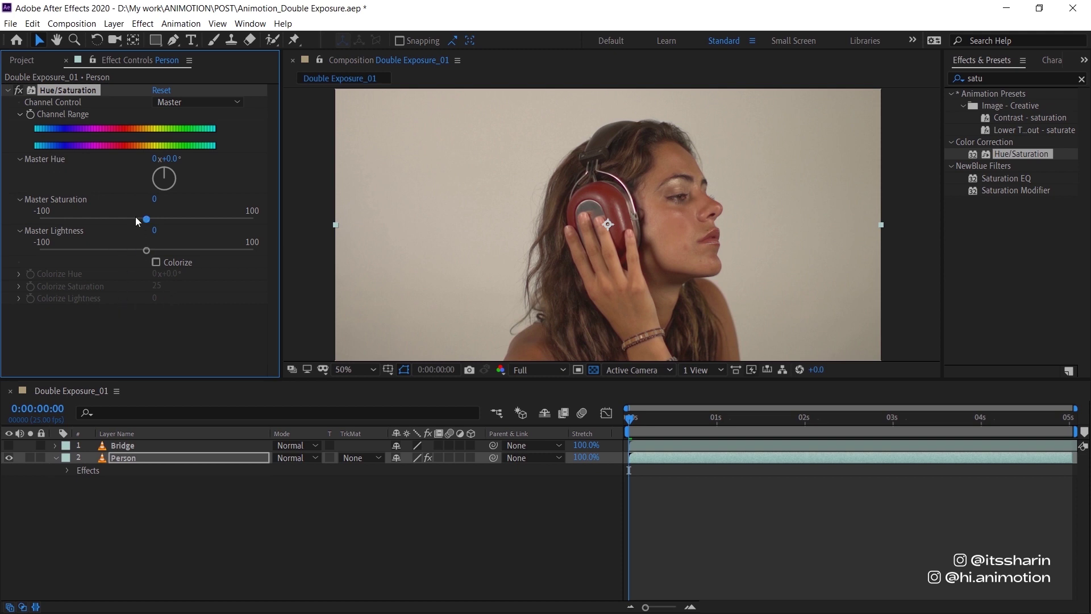
pyautogui.moveTo(146, 219); pyautogui.dragTo(25, 226)
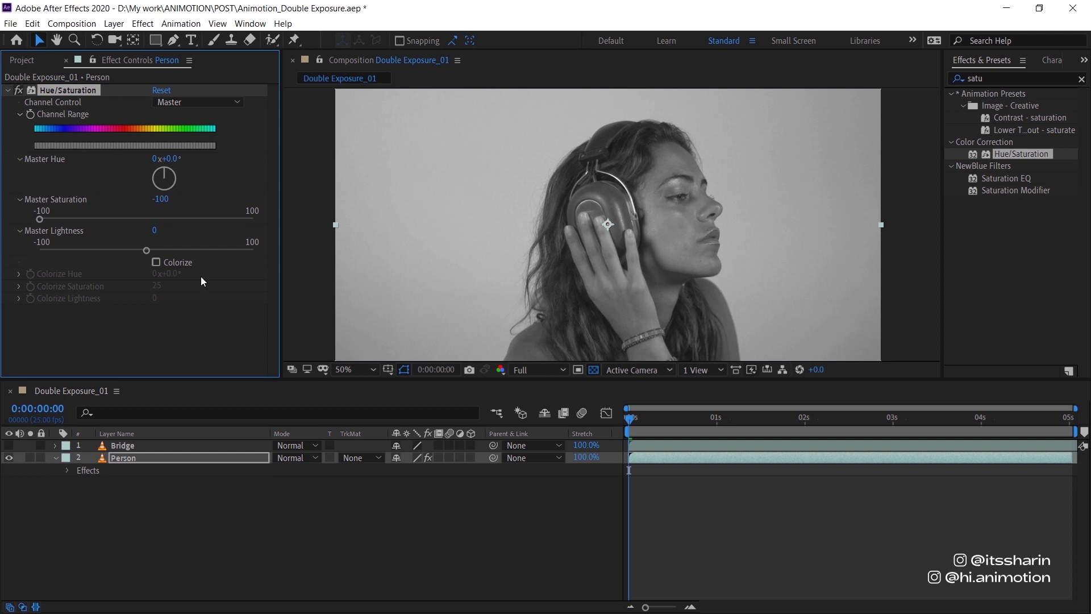
# Step: Find the Levels effect with a 'leve' search and apply it to the Person layer
pyautogui.click(398, 500)
pyautogui.doubleClick(1017, 76)
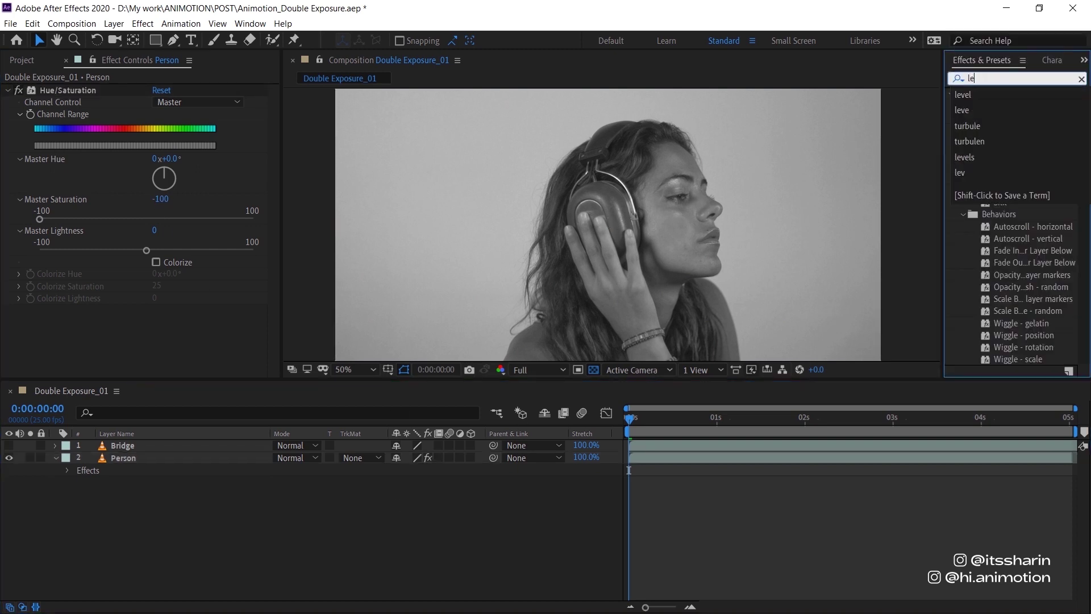
pyautogui.write('leels')
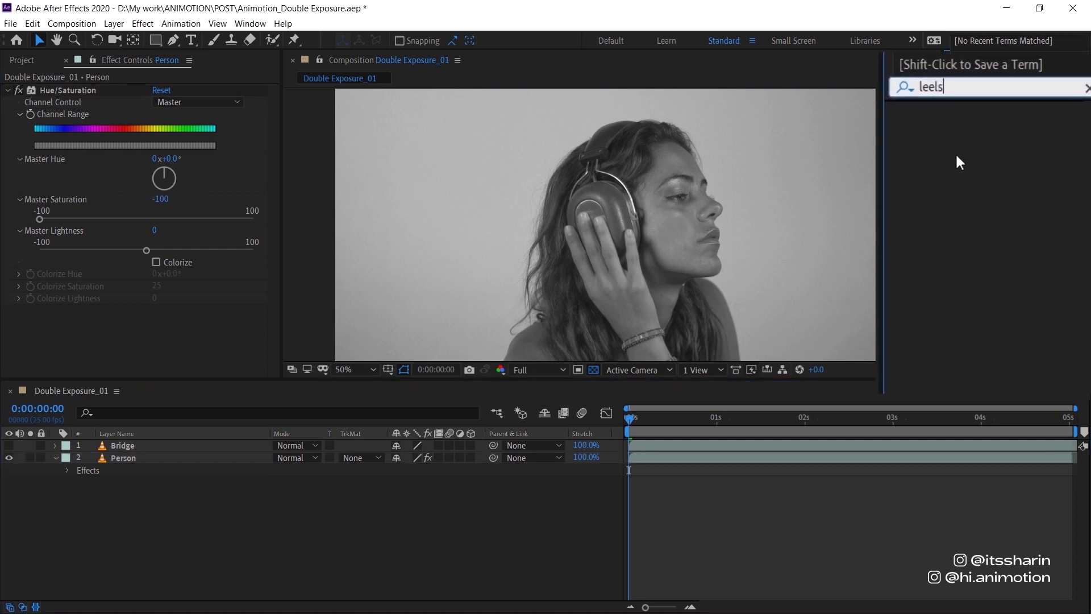
pyautogui.press('BackSpace')
pyautogui.press('BackSpace')
pyautogui.press('BackSpace')
pyautogui.write('ve')
pyautogui.moveTo(980, 215); pyautogui.dragTo(183, 456)
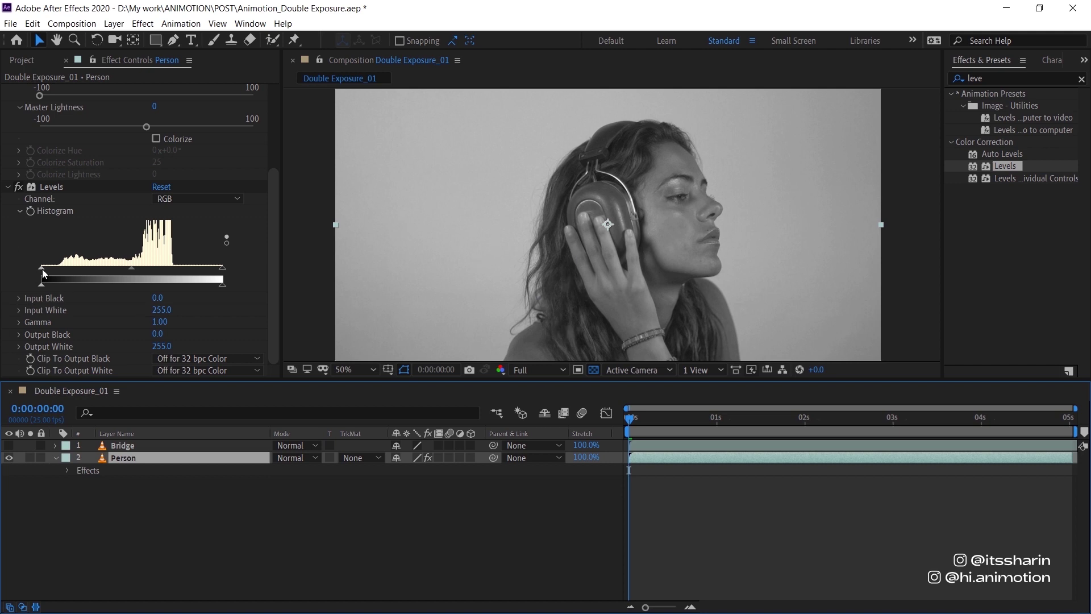
# Step: Set the Levels Input Black to 51 and Input White to 142
pyautogui.moveTo(43, 268); pyautogui.dragTo(94, 261)
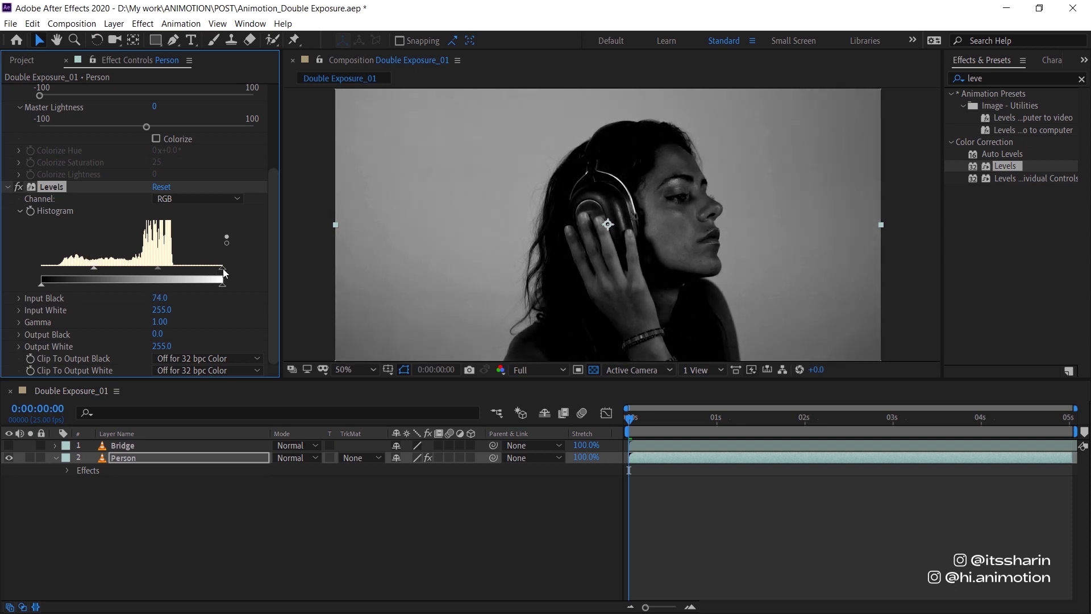
pyautogui.moveTo(224, 271); pyautogui.dragTo(162, 284)
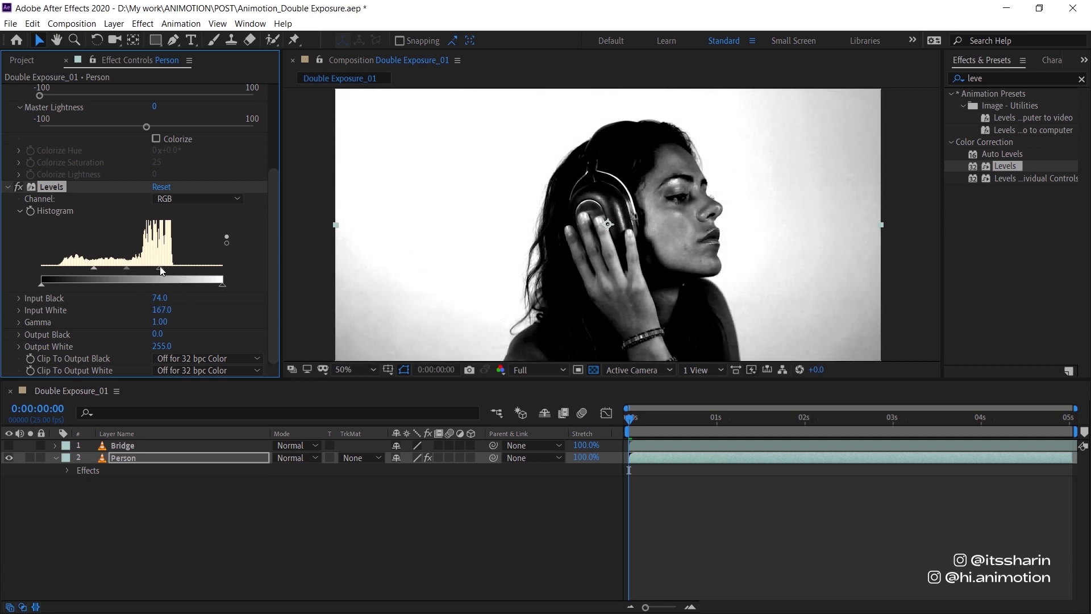
pyautogui.moveTo(160, 267); pyautogui.dragTo(77, 274)
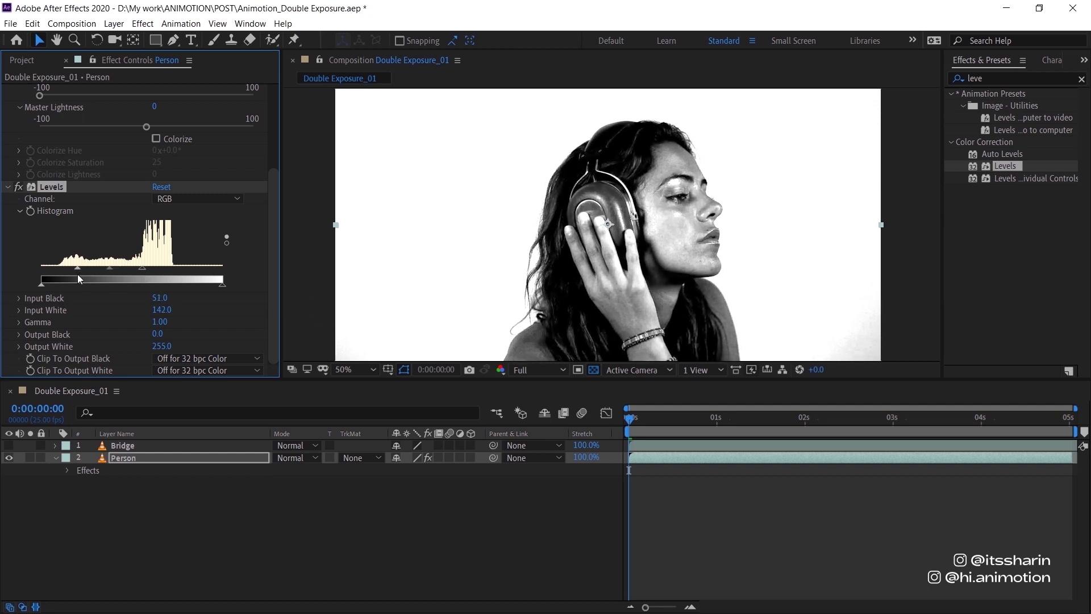
pyautogui.click(441, 507)
pyautogui.click(659, 458)
pyautogui.press(',')
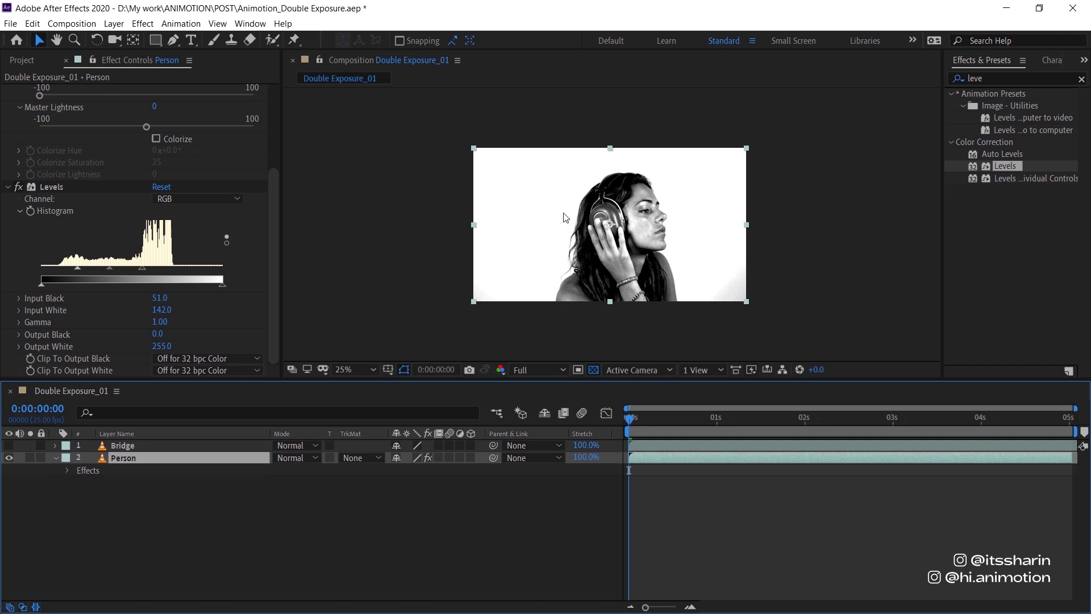
# Step: Draw a rectangular mask around the woman and set its feather to 114 pixels
pyautogui.click(161, 44)
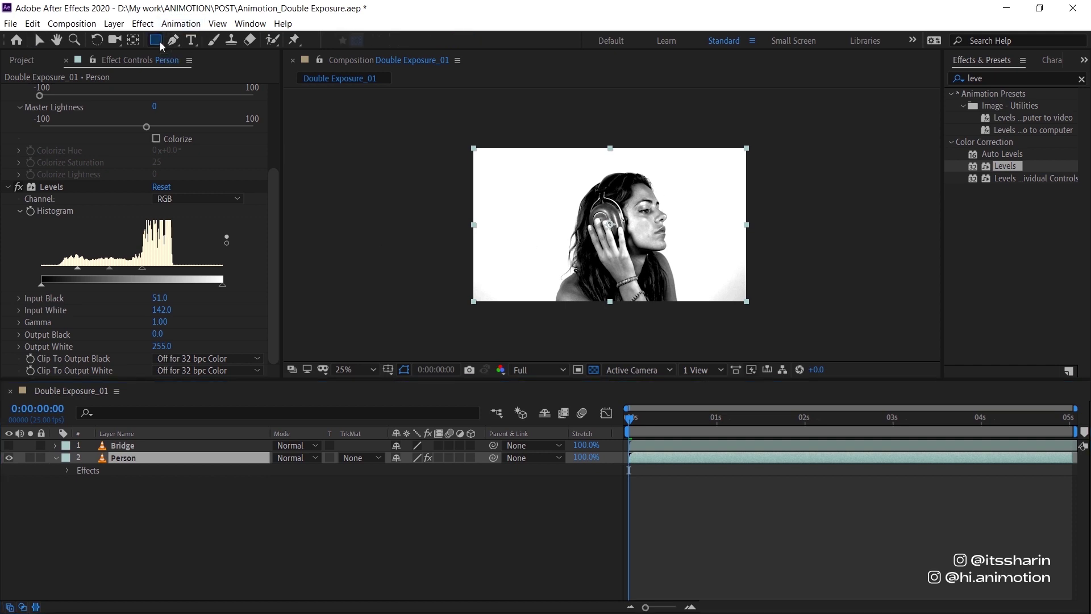
pyautogui.moveTo(547, 134); pyautogui.dragTo(689, 319)
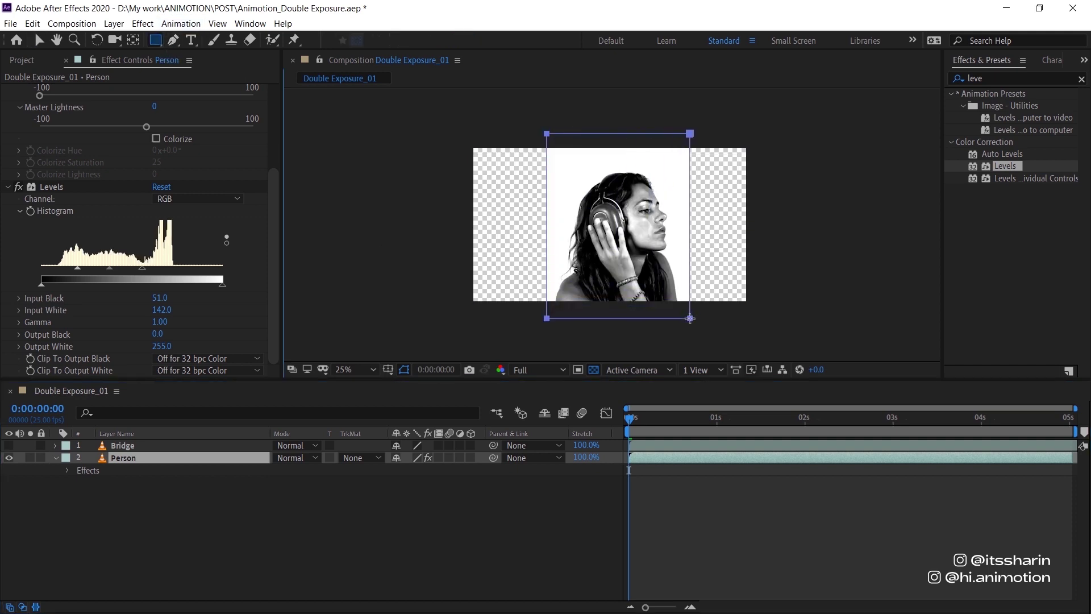
pyautogui.press('f')
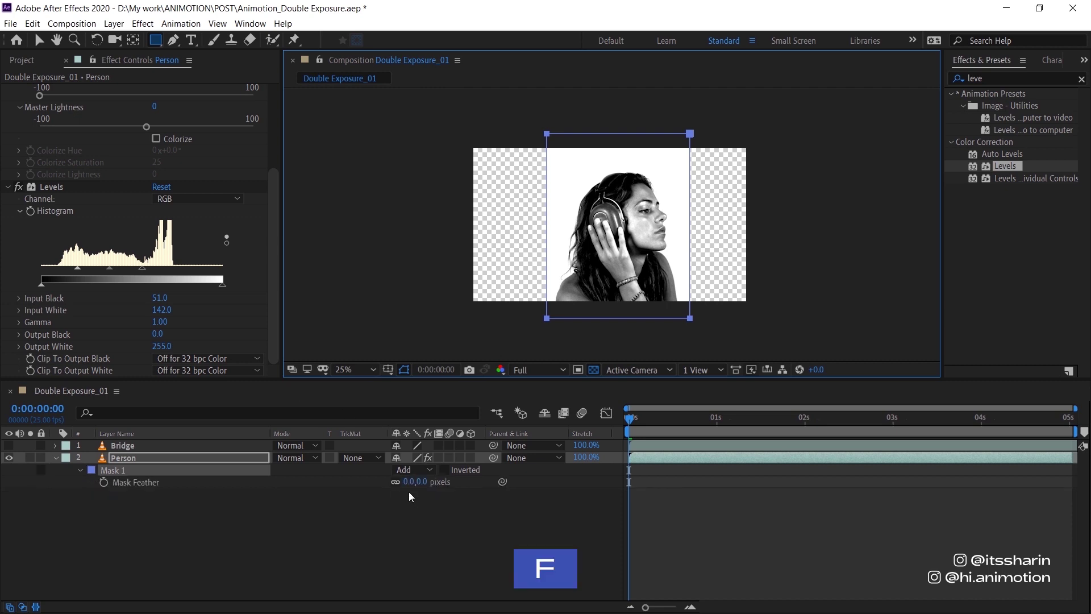
pyautogui.moveTo(424, 481); pyautogui.dragTo(494, 475)
pyautogui.click(432, 537)
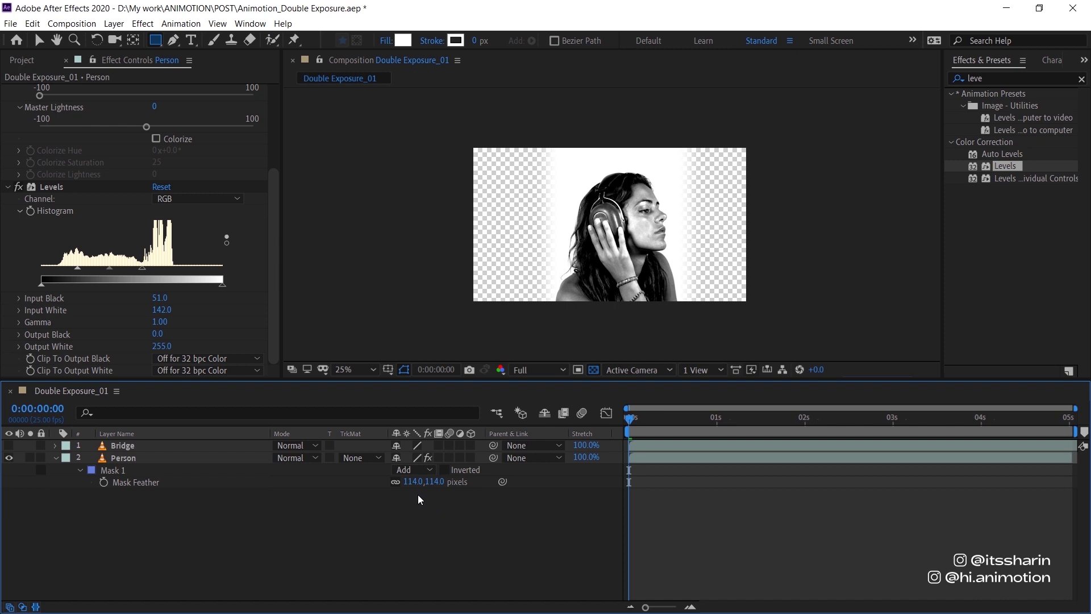
pyautogui.rightClick(437, 528)
pyautogui.moveTo(522, 389)
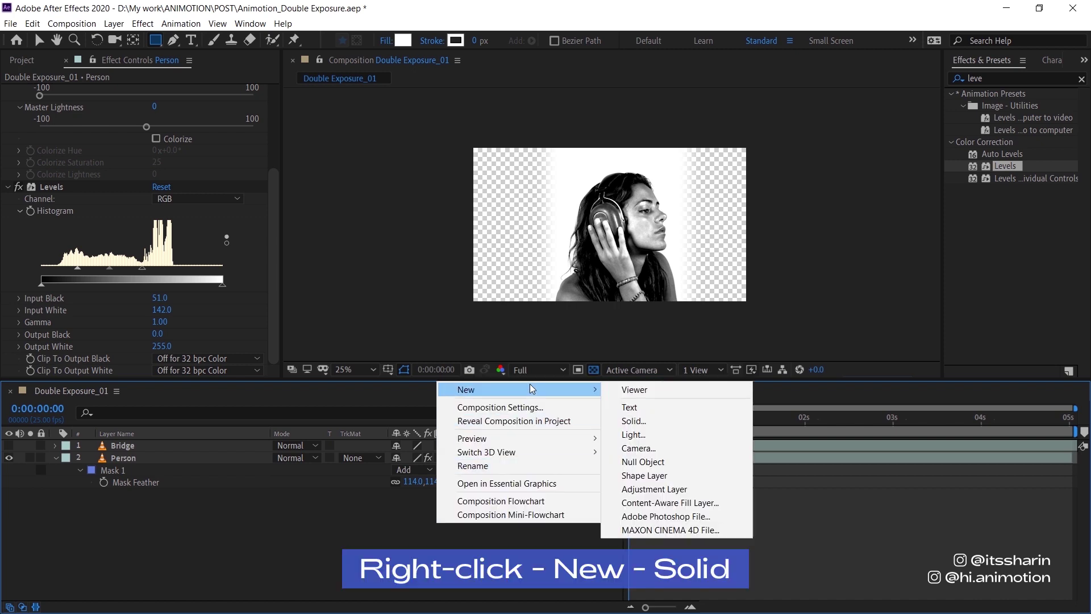
pyautogui.click(668, 420)
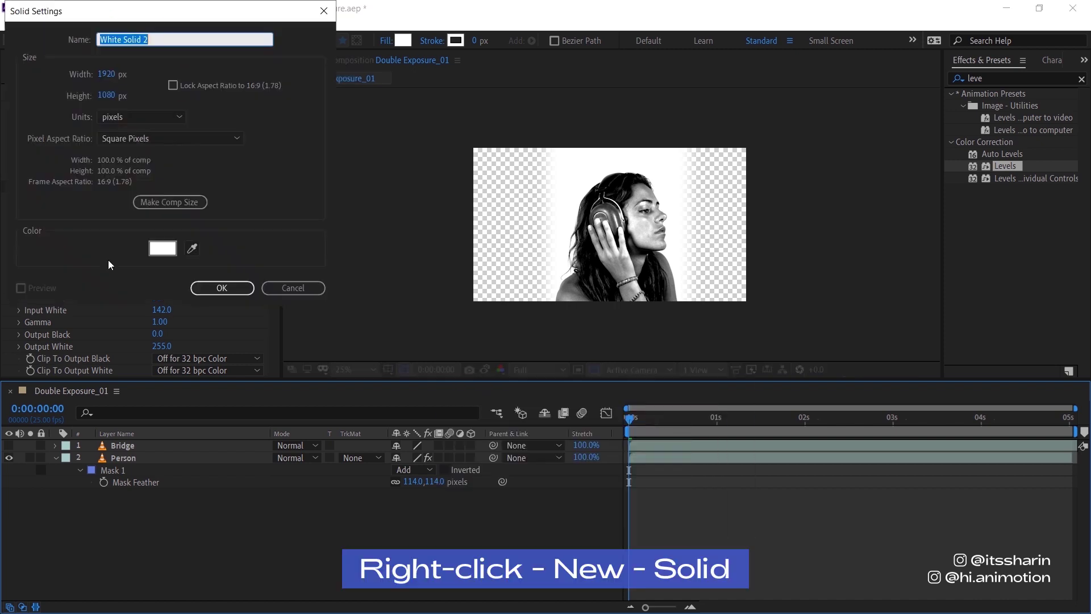
pyautogui.click(227, 286)
pyautogui.moveTo(148, 446); pyautogui.dragTo(146, 505)
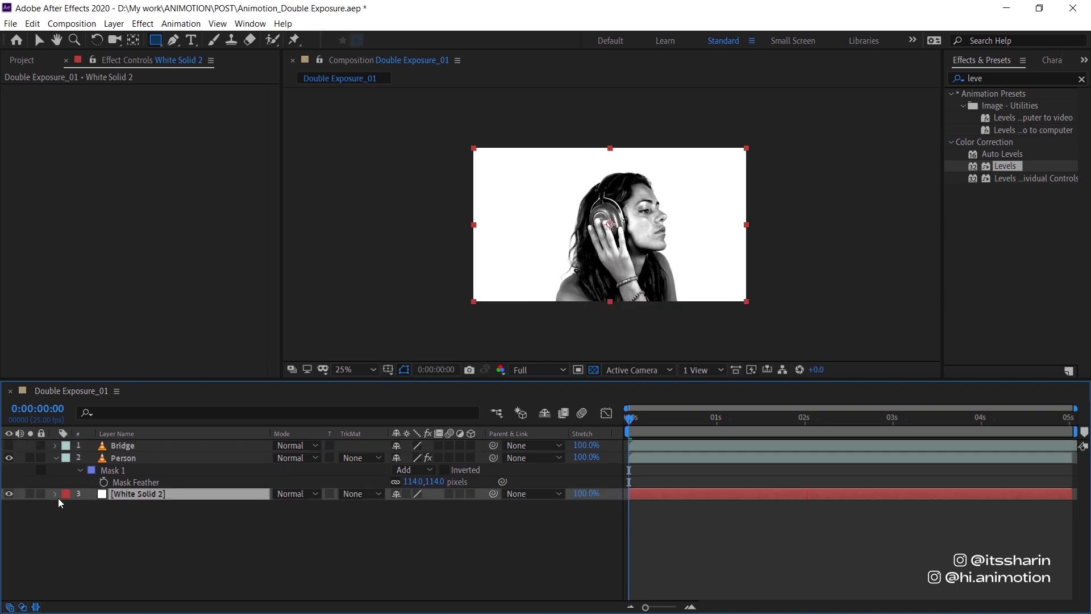
pyautogui.click(41, 494)
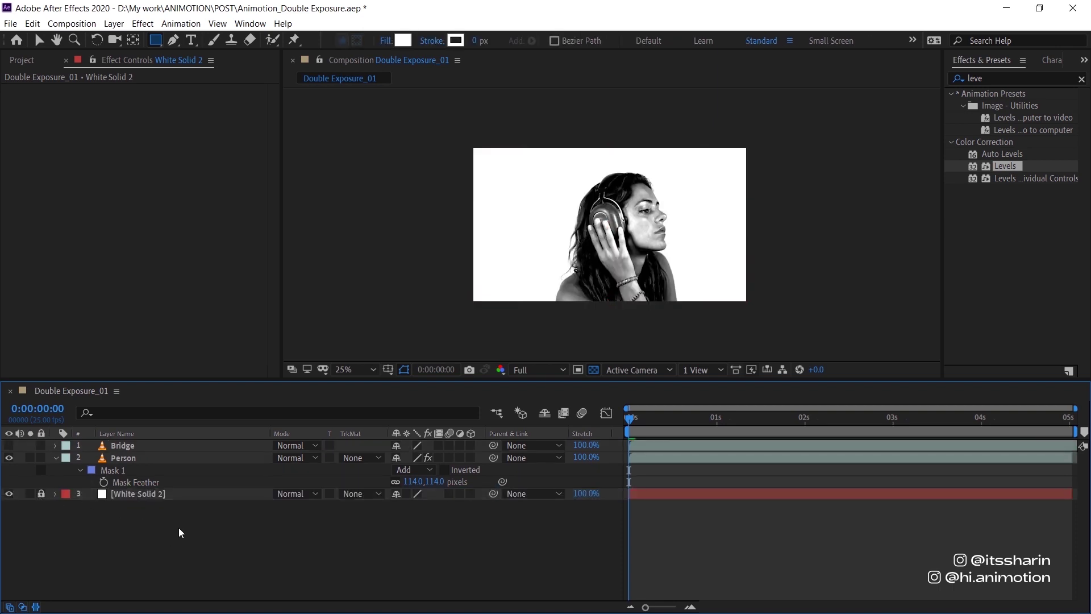
pyautogui.press('space')
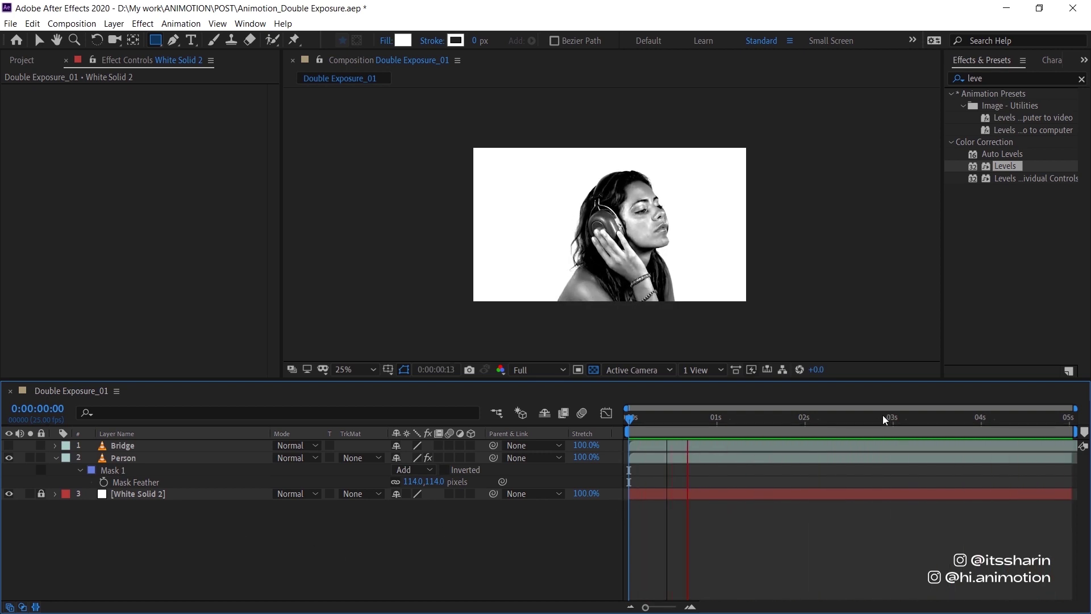
pyautogui.moveTo(885, 419); pyautogui.dragTo(762, 454)
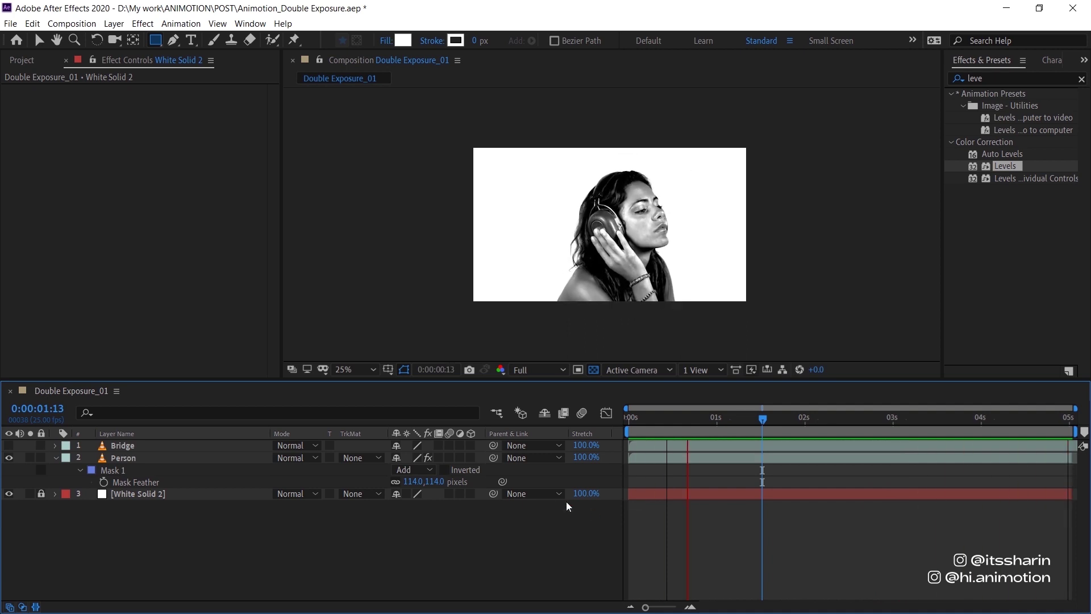
# Step: Set the Person layer's Time Stretch factor to 350%
pyautogui.click(586, 458)
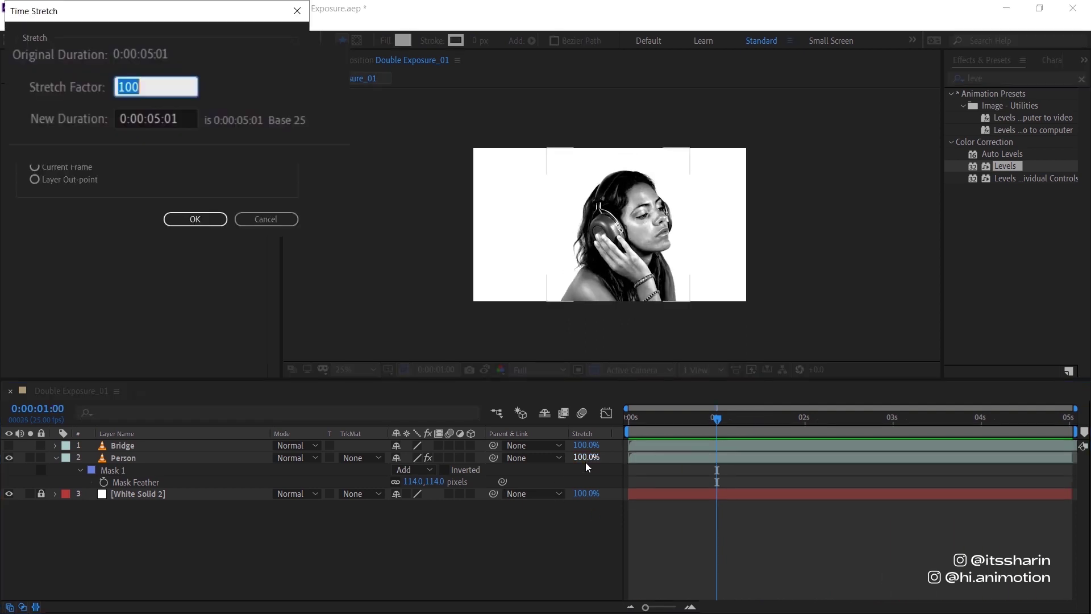
pyautogui.write('350')
pyautogui.press('Return')
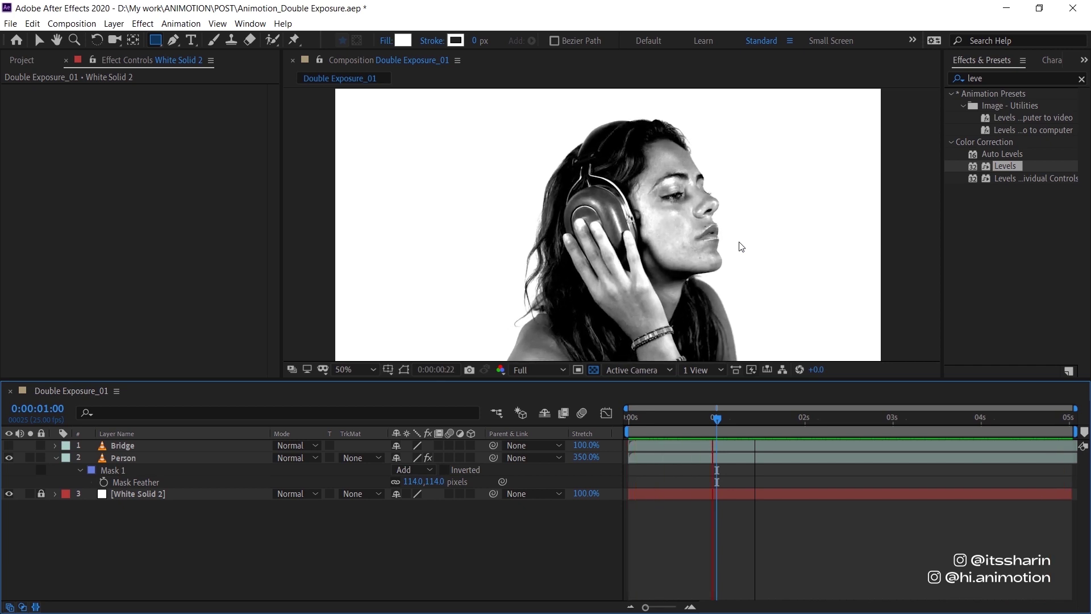
pyautogui.press('space')
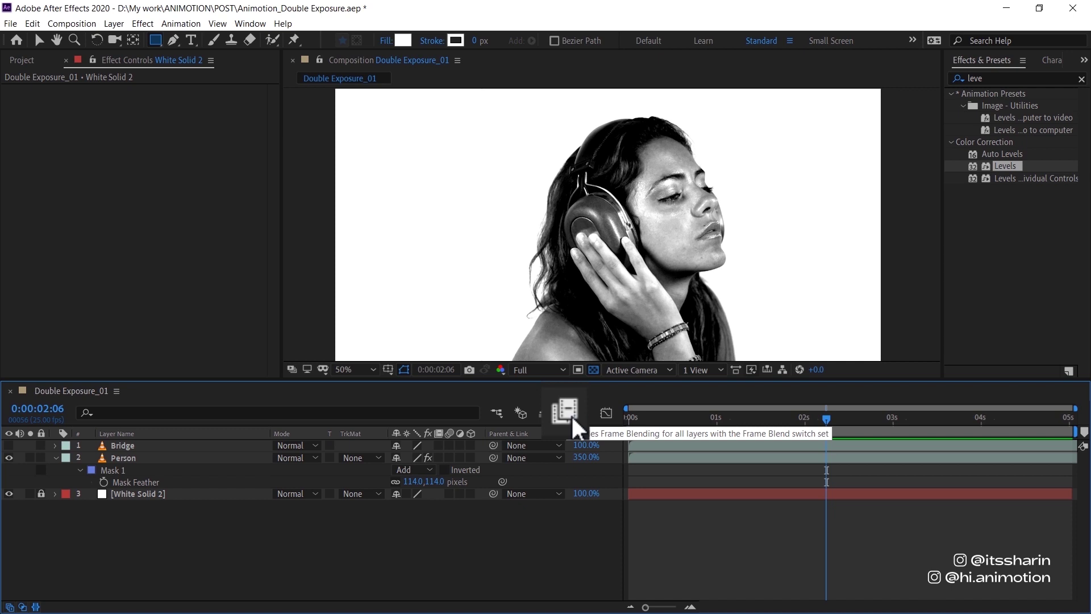
# Step: Enable frame blending for the composition and the Person layer
pyautogui.click(571, 414)
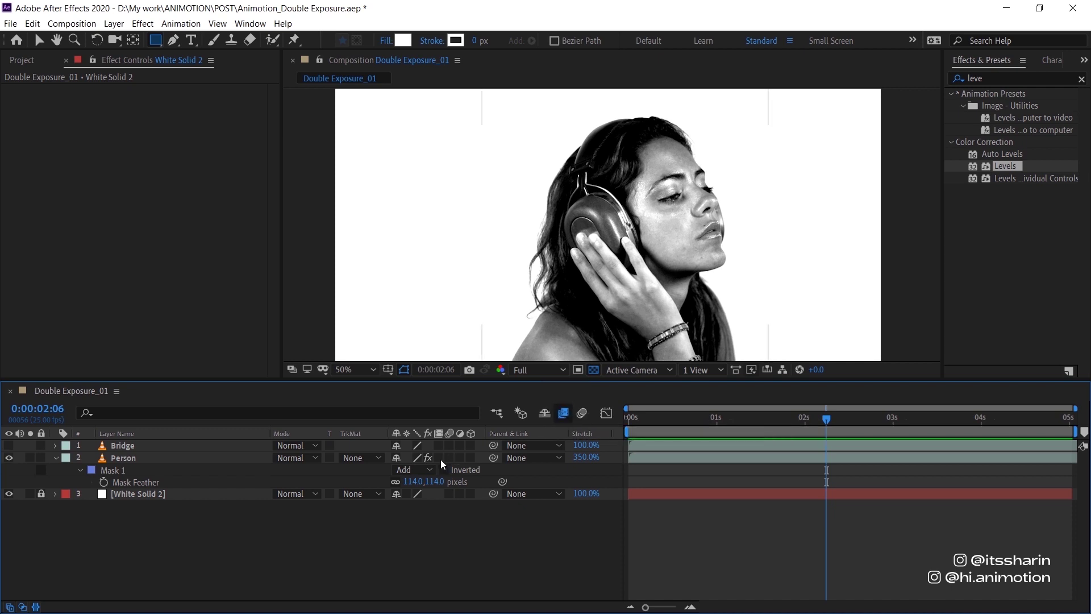
pyautogui.click(636, 455)
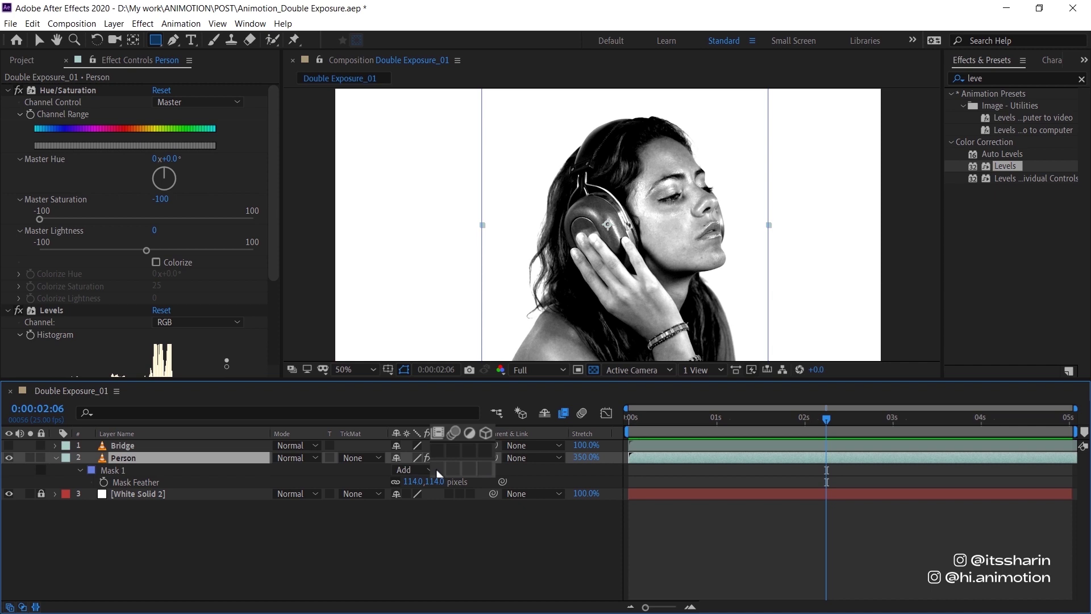
pyautogui.click(438, 470)
pyautogui.click(465, 513)
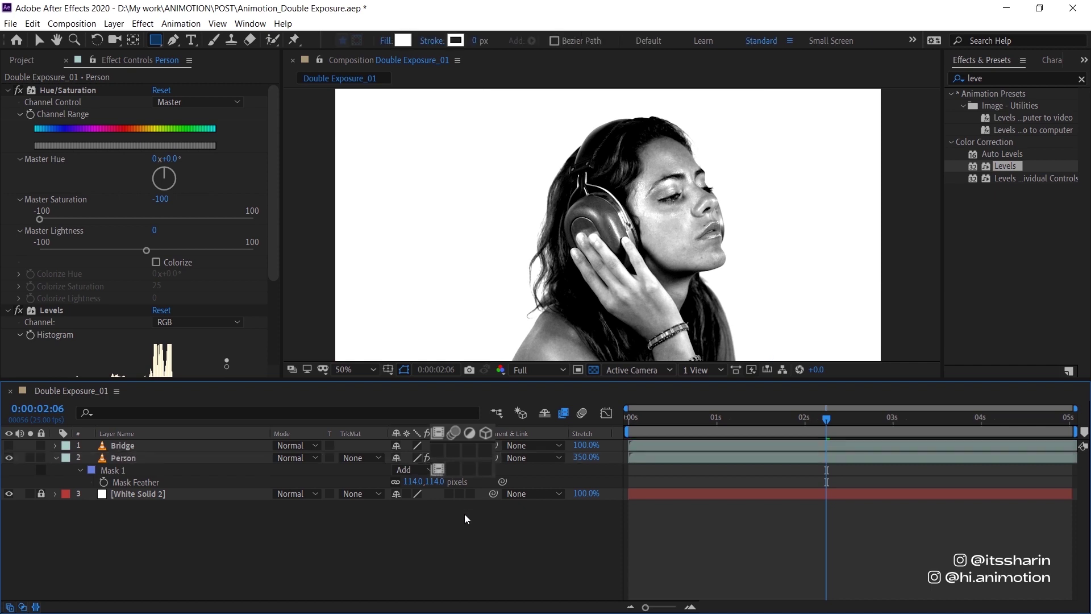
# Step: Preview the slowed, frame-blended footage across the composition
pyautogui.press('space')
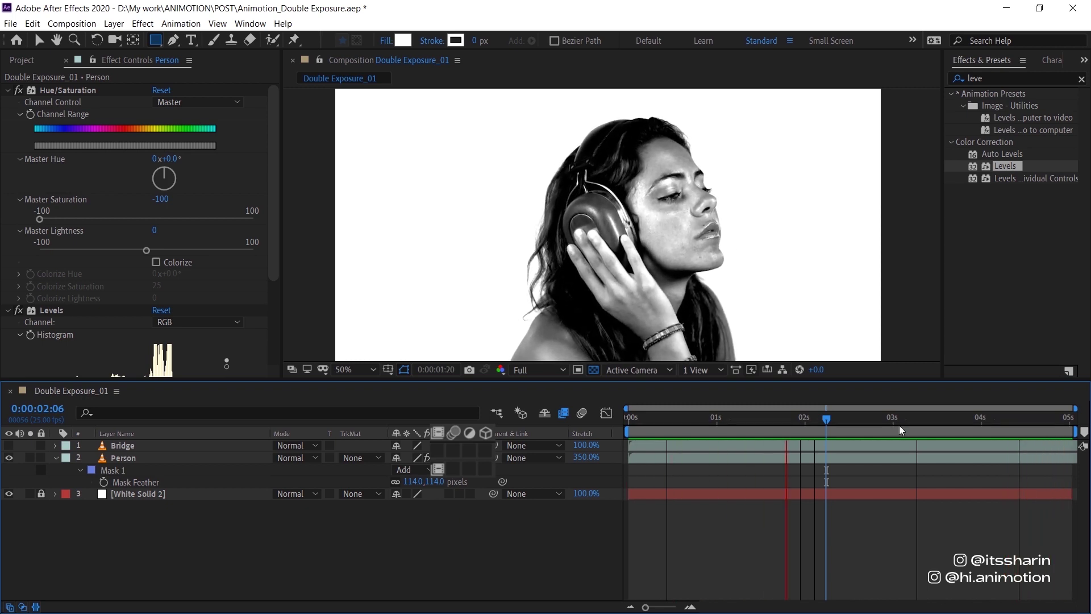
pyautogui.moveTo(878, 417); pyautogui.dragTo(935, 404)
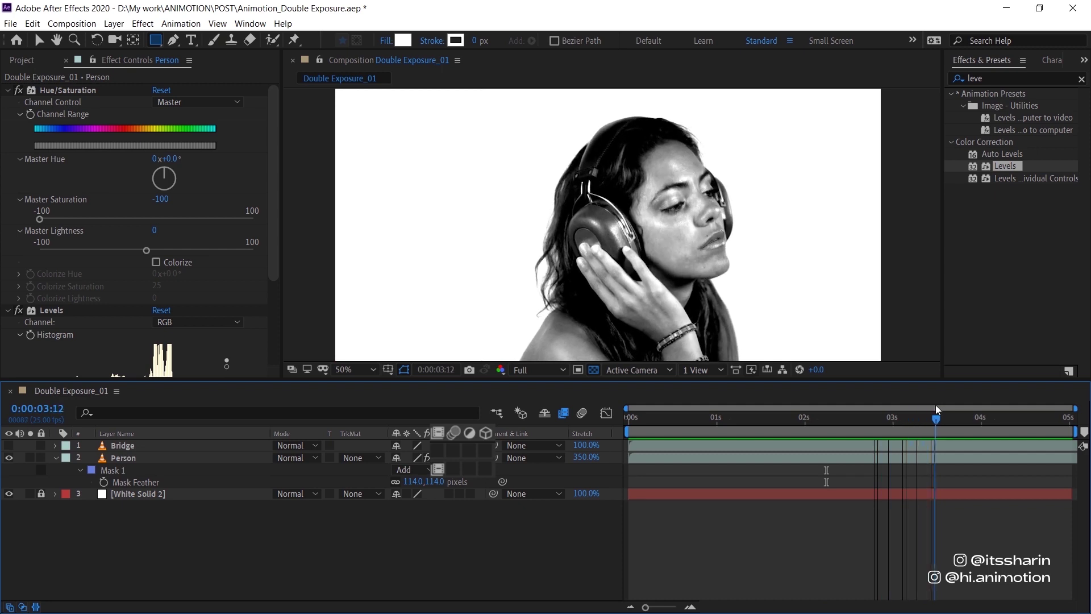
pyautogui.press('space')
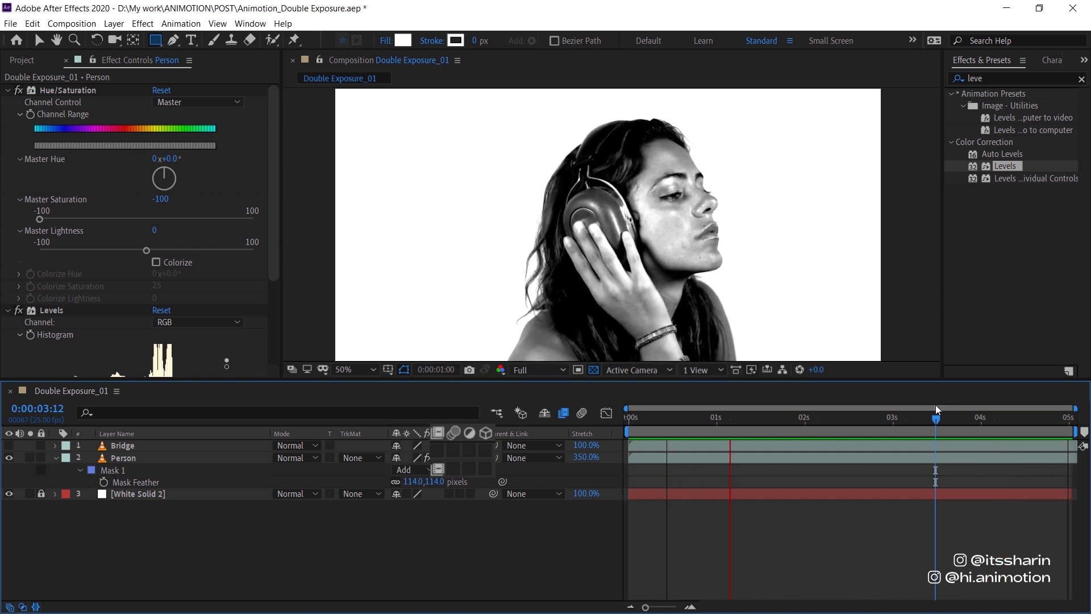
pyautogui.press('space')
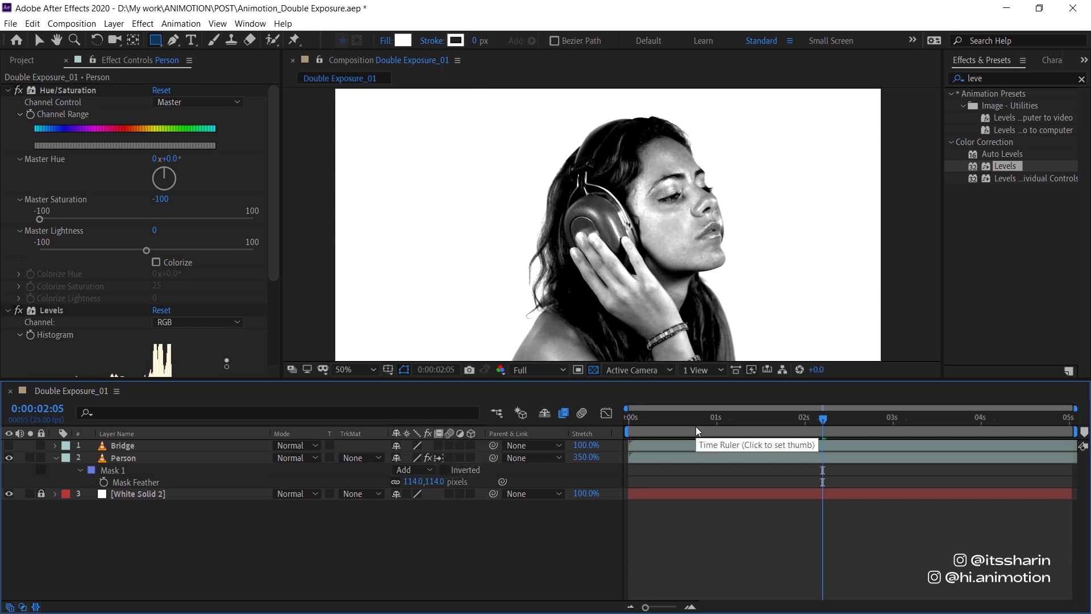
pyautogui.press('space')
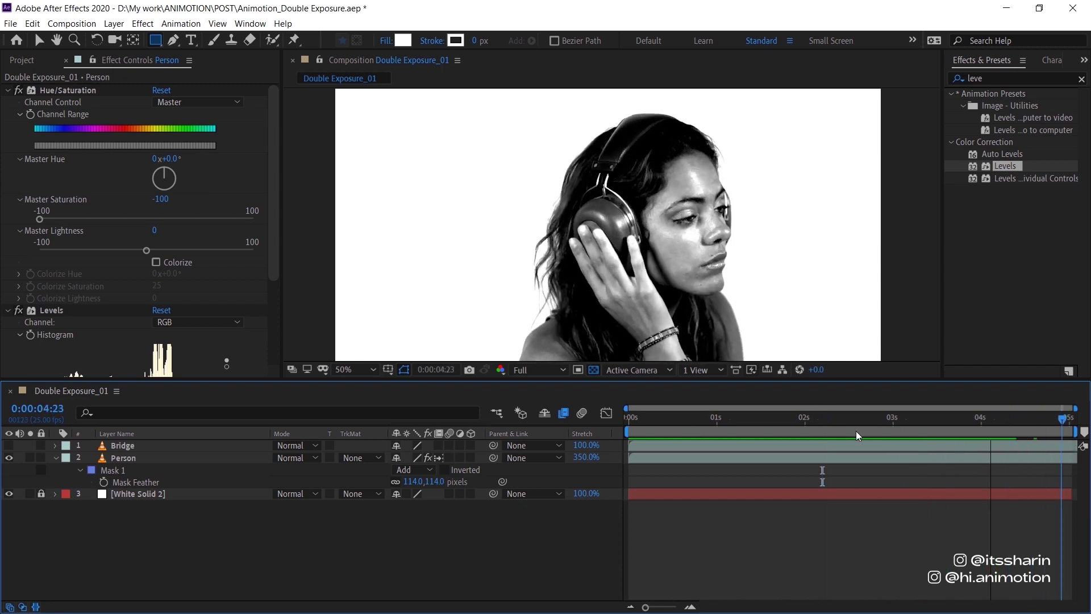
# Step: Stop the preview, return to the start, and collapse the Hue/Saturation settings
pyautogui.press('space')
pyautogui.click(632, 432)
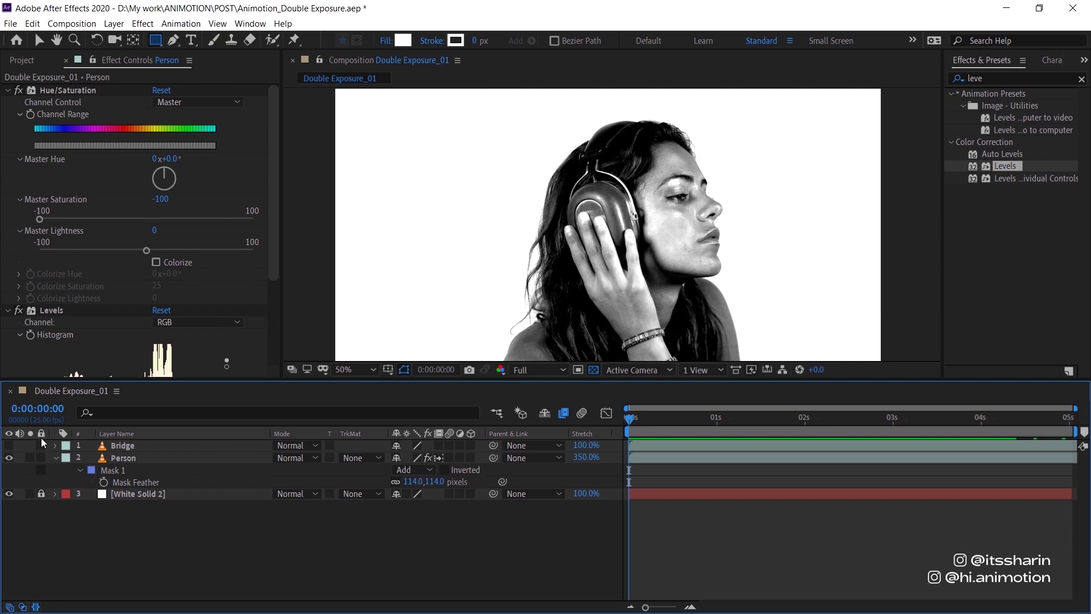
pyautogui.click(8, 90)
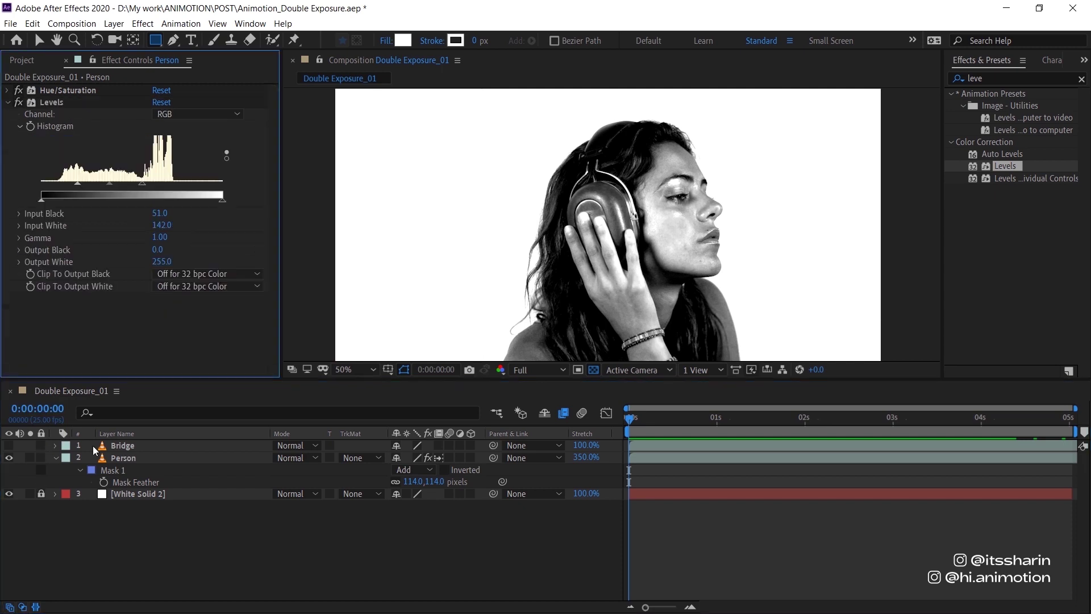
pyautogui.click(142, 445)
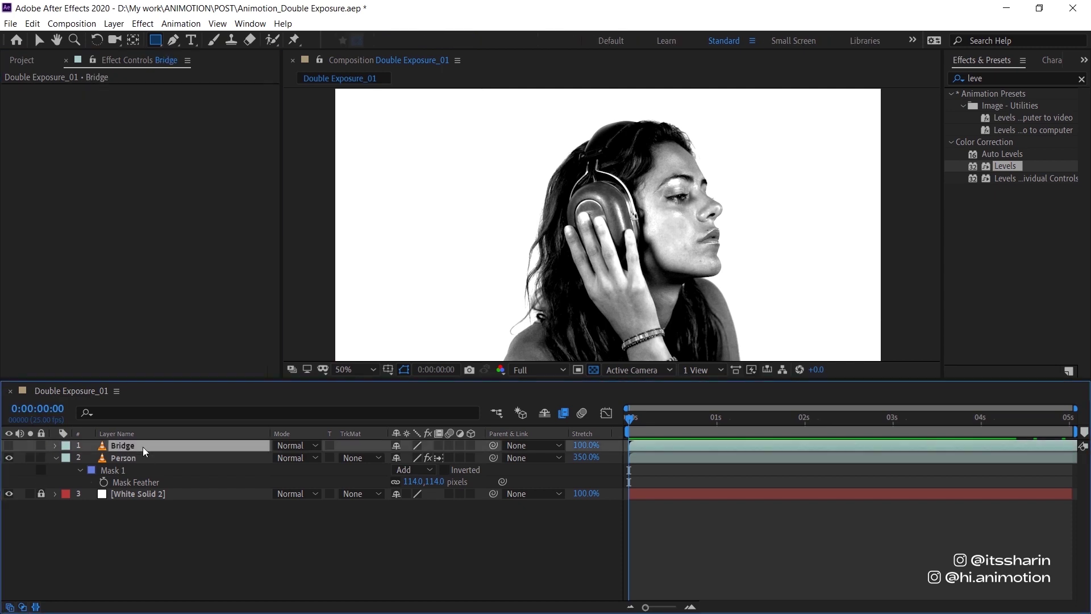
# Step: Toggle the Bridge layer's visibility to compare, leaving it shown and selected
pyautogui.click(8, 446)
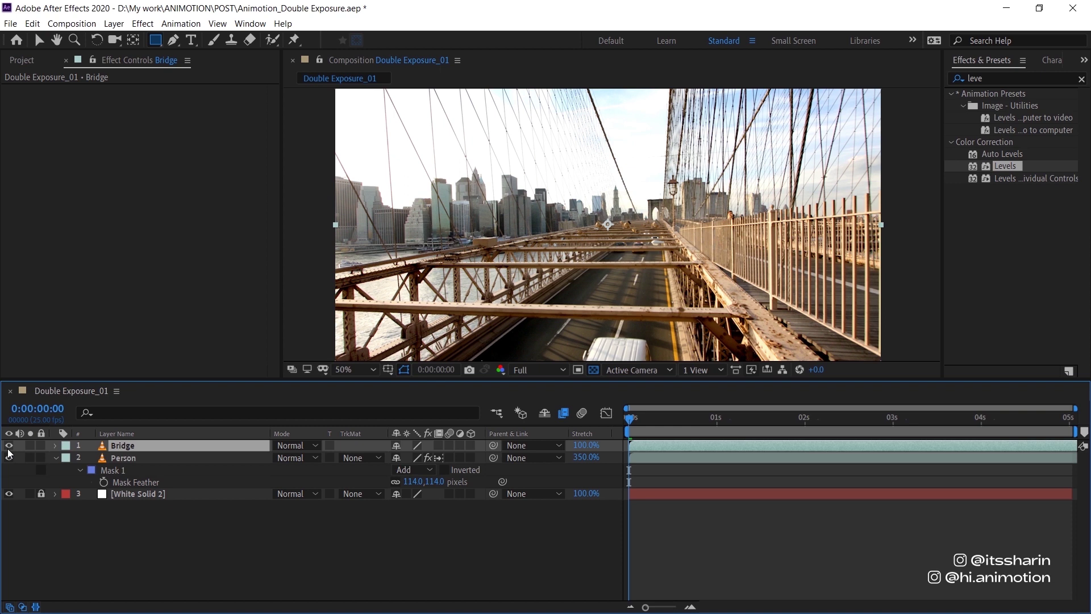
pyautogui.click(9, 446)
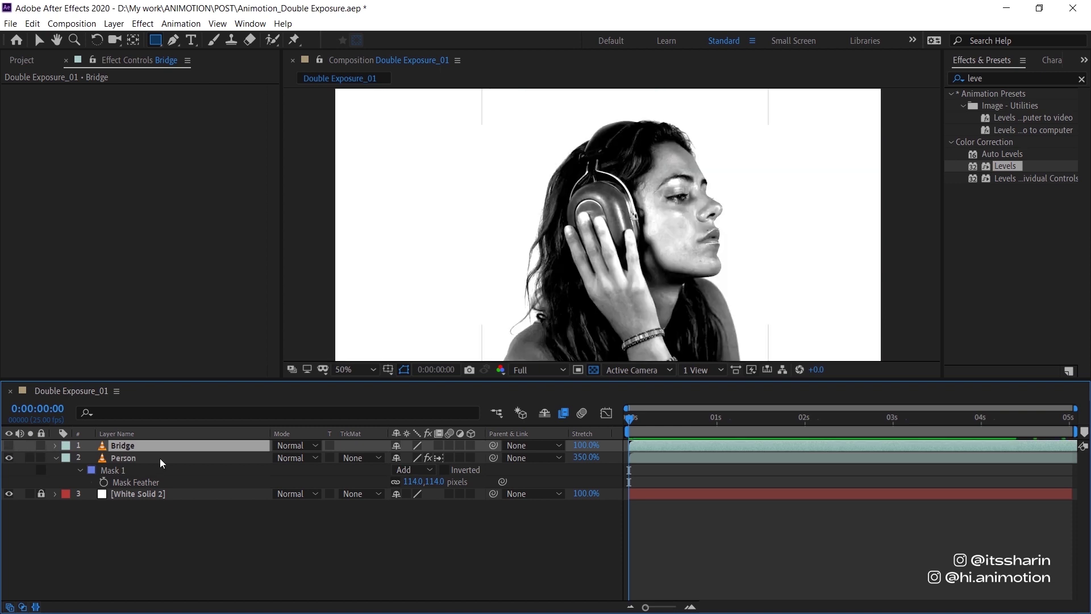
pyautogui.click(160, 461)
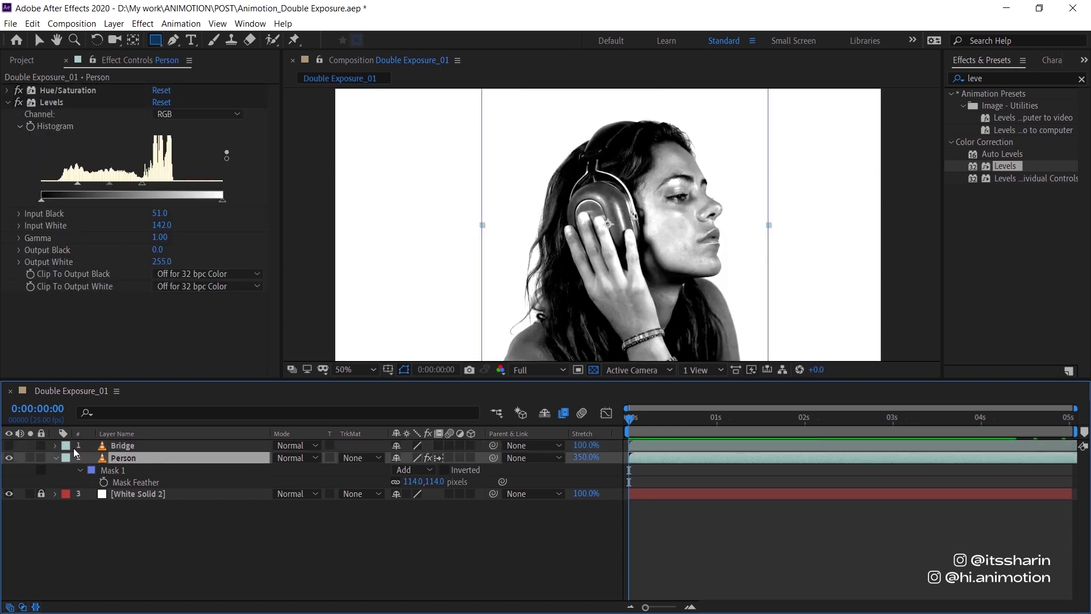
pyautogui.click(8, 446)
pyautogui.click(152, 449)
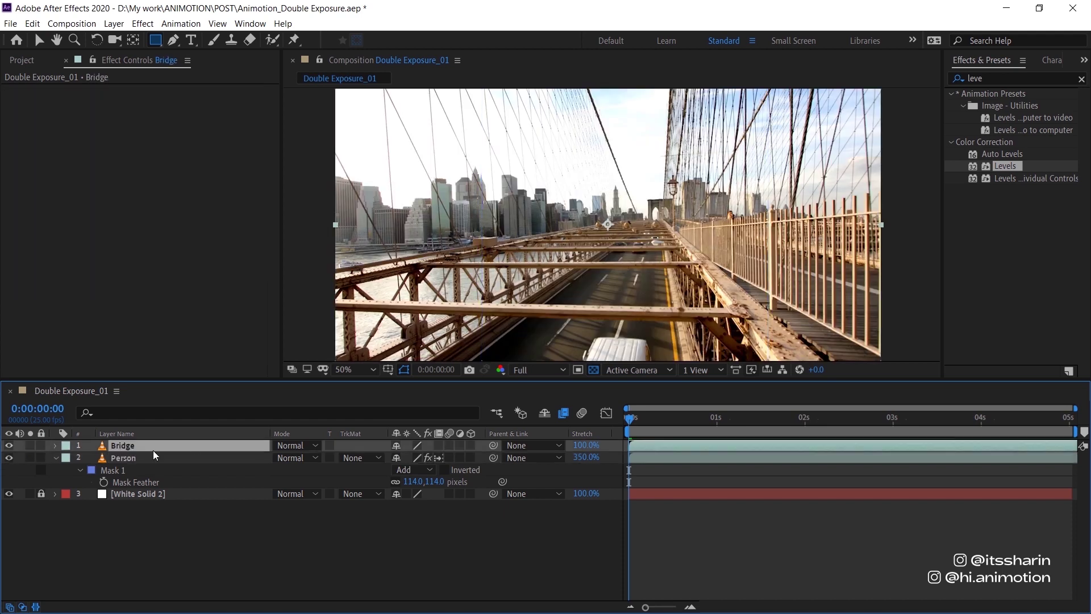
pyautogui.click(309, 445)
# Step: Set the Bridge layer's blending mode to Screen and preview the double exposure
pyautogui.click(375, 267)
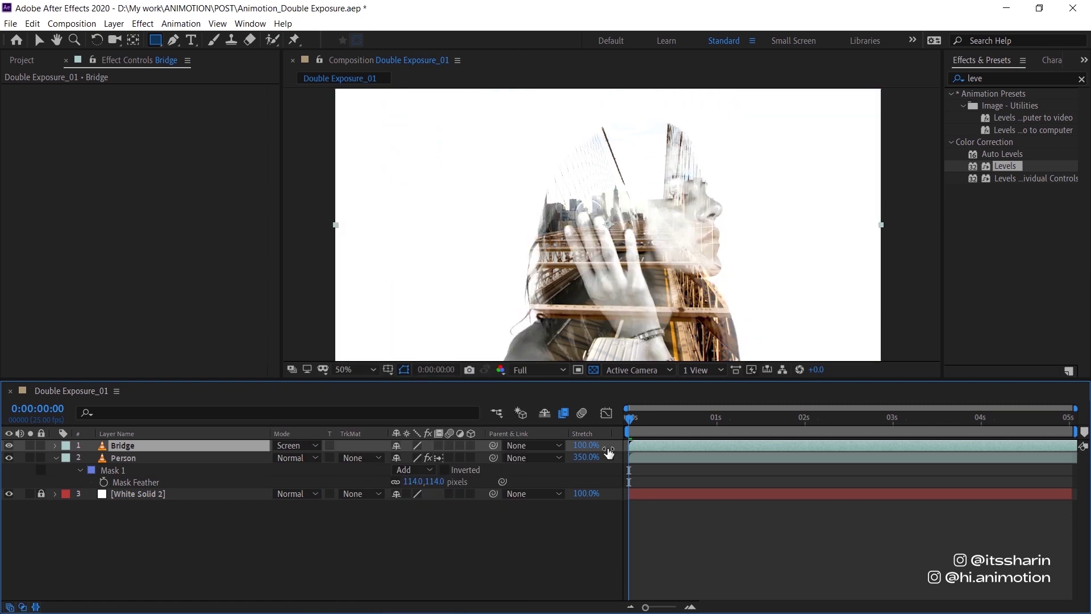
pyautogui.click(675, 537)
pyautogui.moveTo(670, 412)
pyautogui.mouseDown()
pyautogui.moveTo(837, 411)
pyautogui.moveTo(628, 414)
pyautogui.mouseUp()
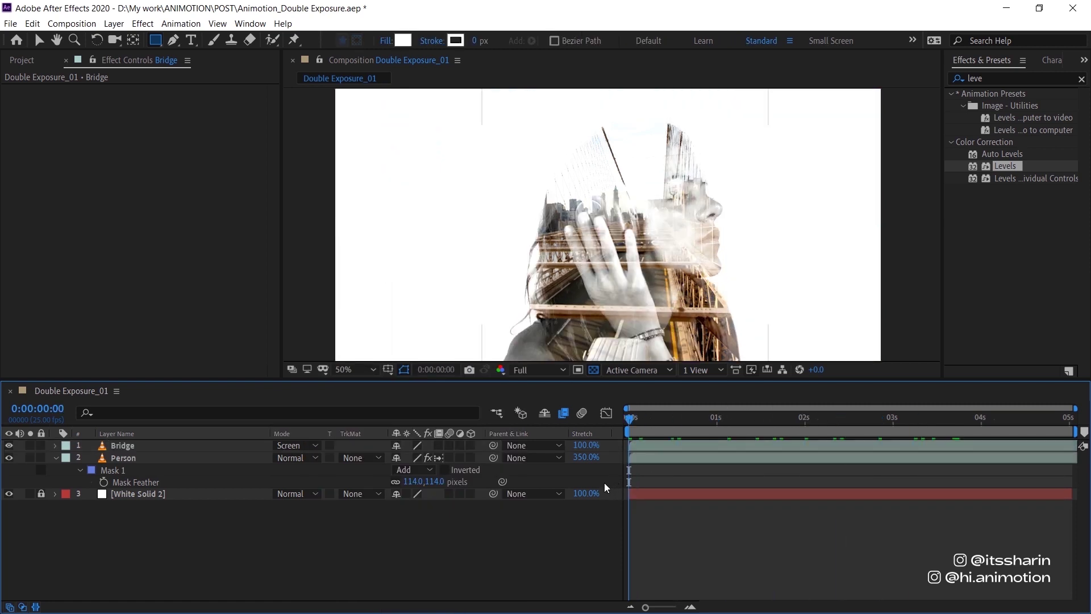
# Step: Move the Bridge footage about 45 pixels left and preview the result
pyautogui.click(659, 444)
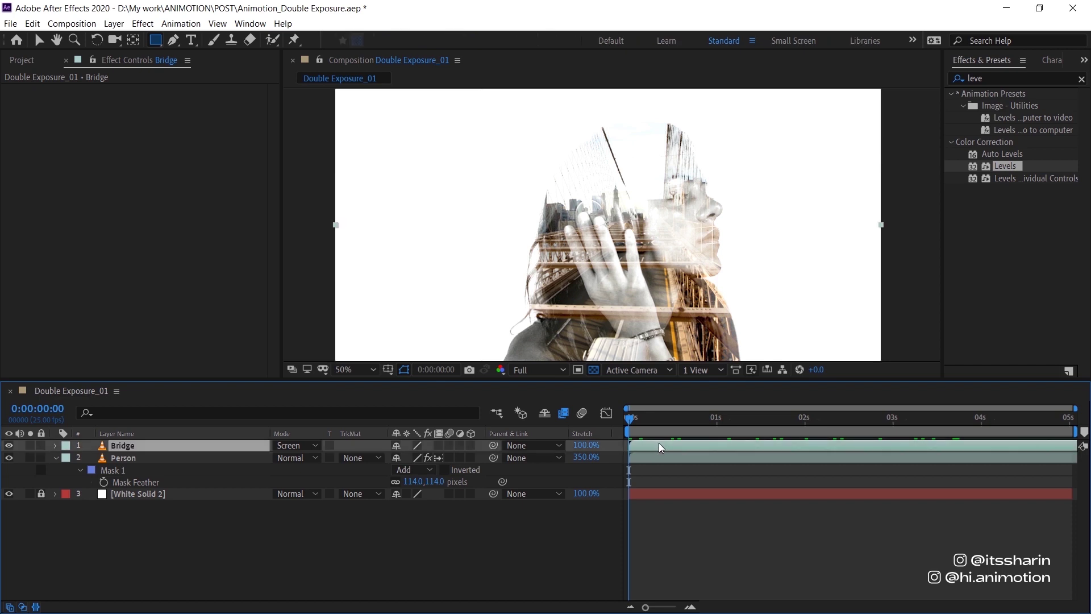
pyautogui.press('v')
pyautogui.moveTo(653, 272); pyautogui.dragTo(700, 261)
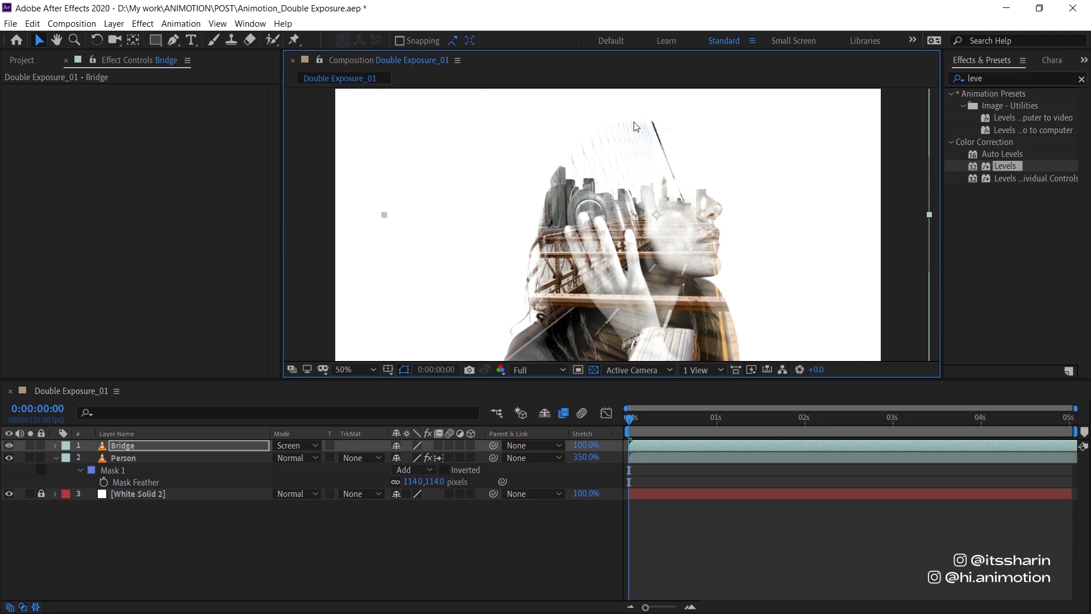
pyautogui.moveTo(630, 418); pyautogui.dragTo(998, 418)
pyautogui.press('space')
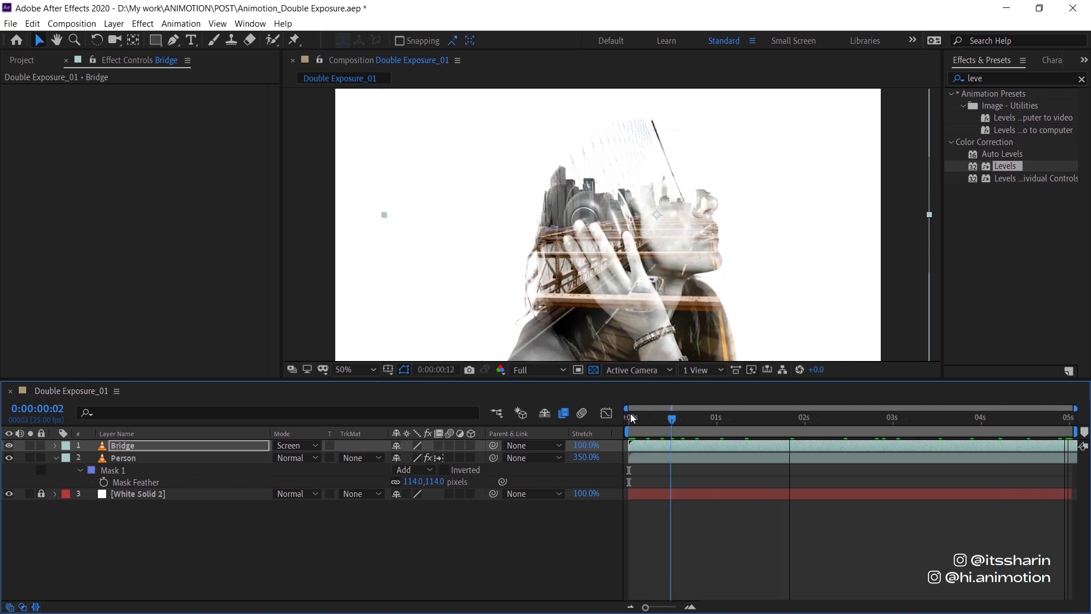
pyautogui.press('space')
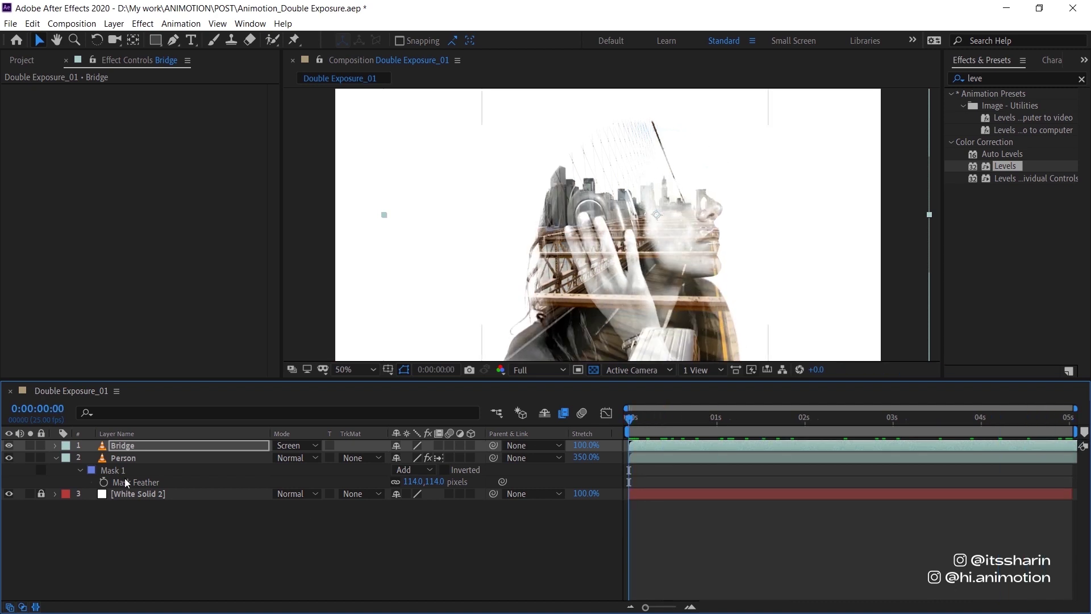
# Step: Lower the Person layer's mask in the frame, viewing the layer solo
pyautogui.click(149, 458)
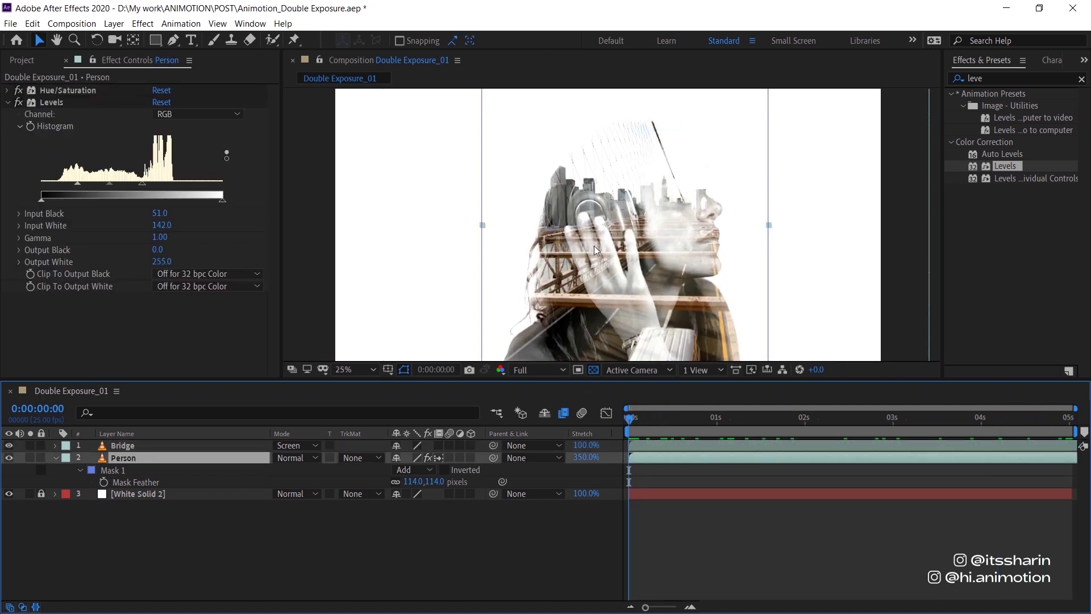
pyautogui.press(',')
pyautogui.press('g')
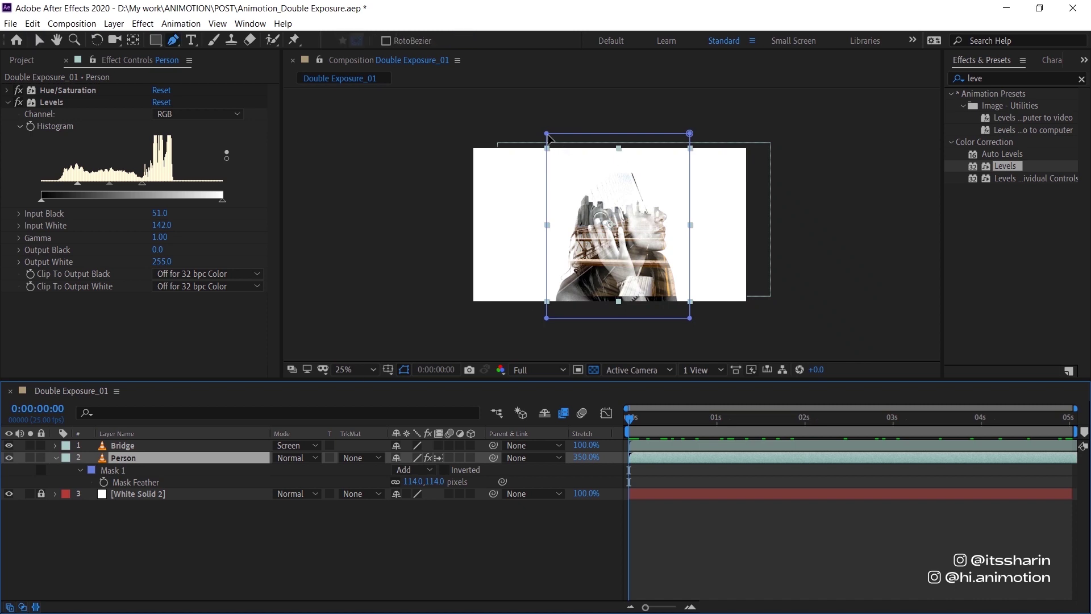
pyautogui.press('v')
pyautogui.moveTo(621, 163); pyautogui.dragTo(650, 214)
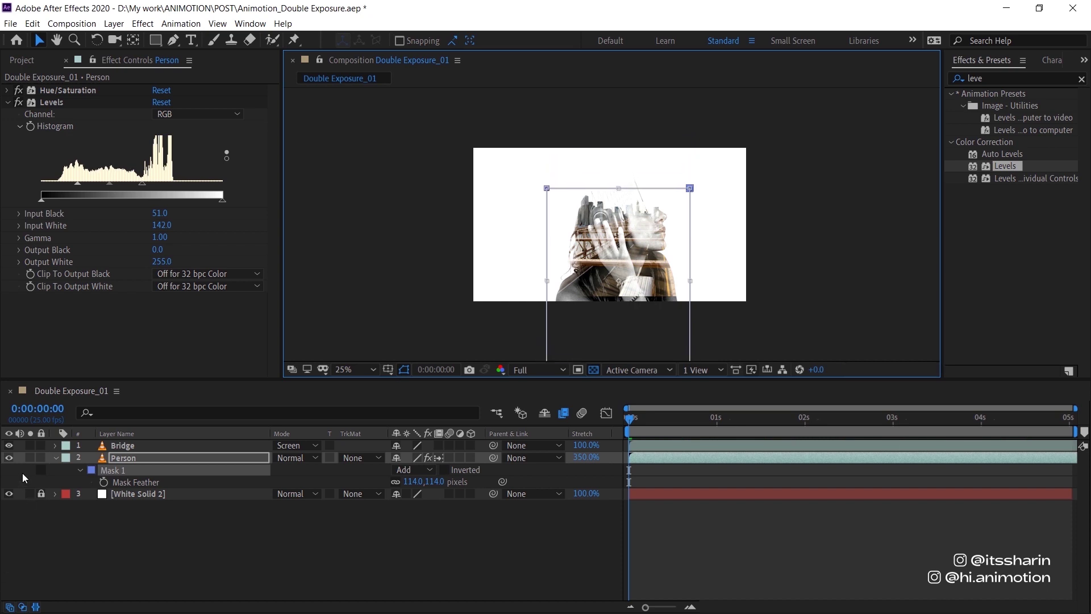
pyautogui.click(31, 458)
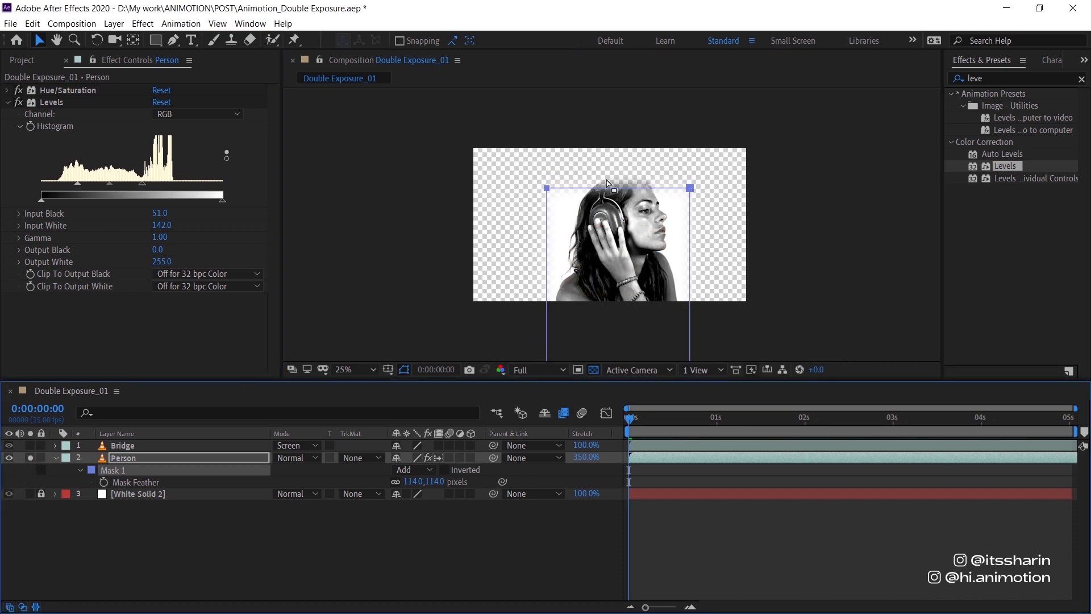
pyautogui.click(669, 211)
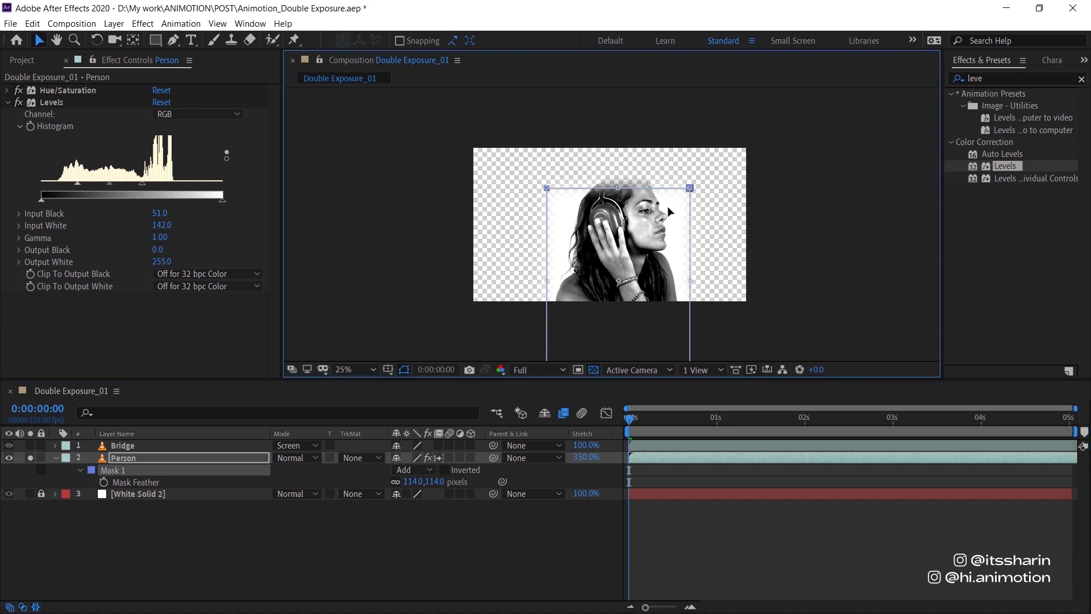
pyautogui.moveTo(668, 210); pyautogui.dragTo(667, 216)
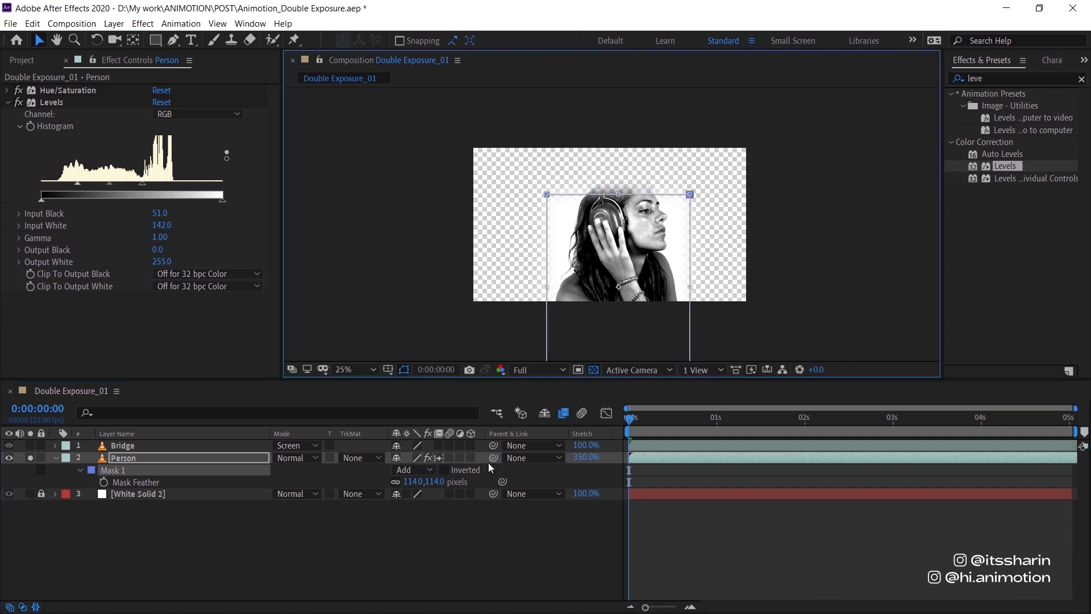
# Step: Set Mask 1 feather to 200 pixels, unsolo Person, and preview the blend
pyautogui.click(435, 481)
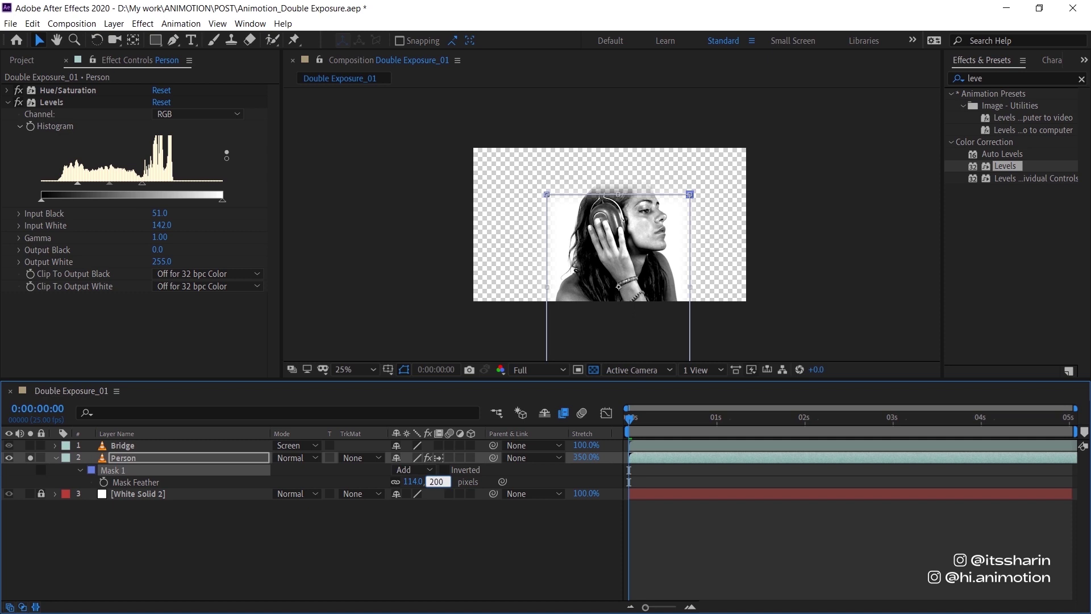
pyautogui.press('Return')
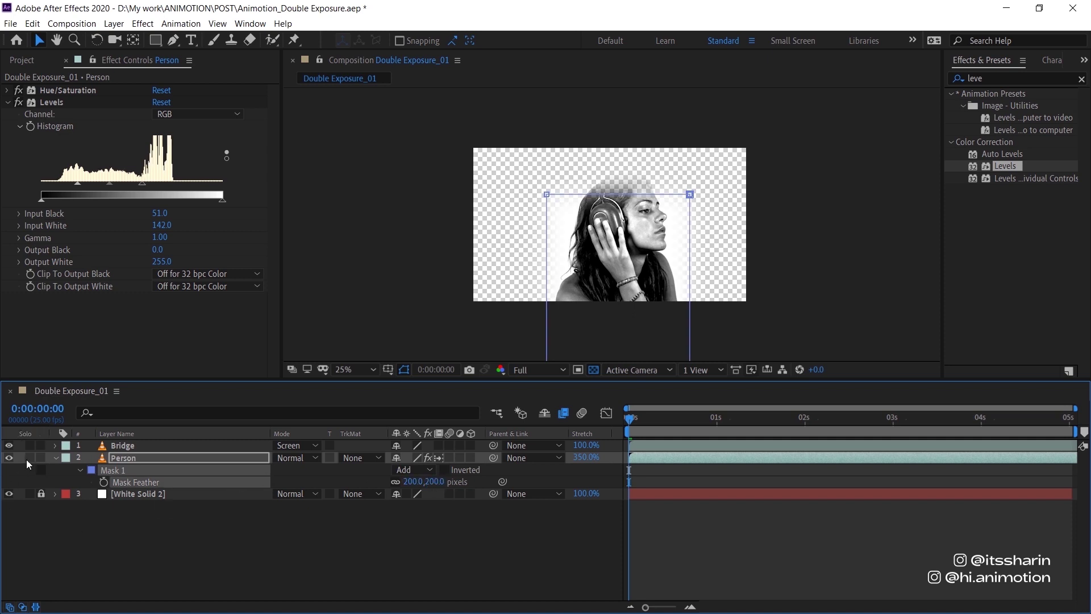
pyautogui.click(31, 458)
pyautogui.click(366, 542)
pyautogui.scroll(2, 684, 254)
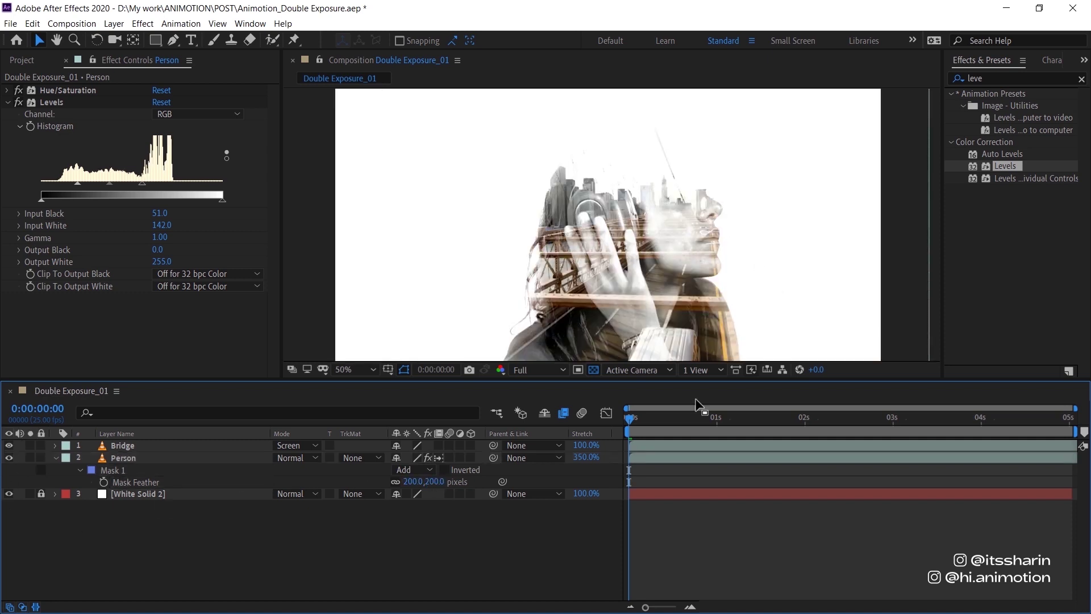
pyautogui.moveTo(657, 418); pyautogui.dragTo(599, 438)
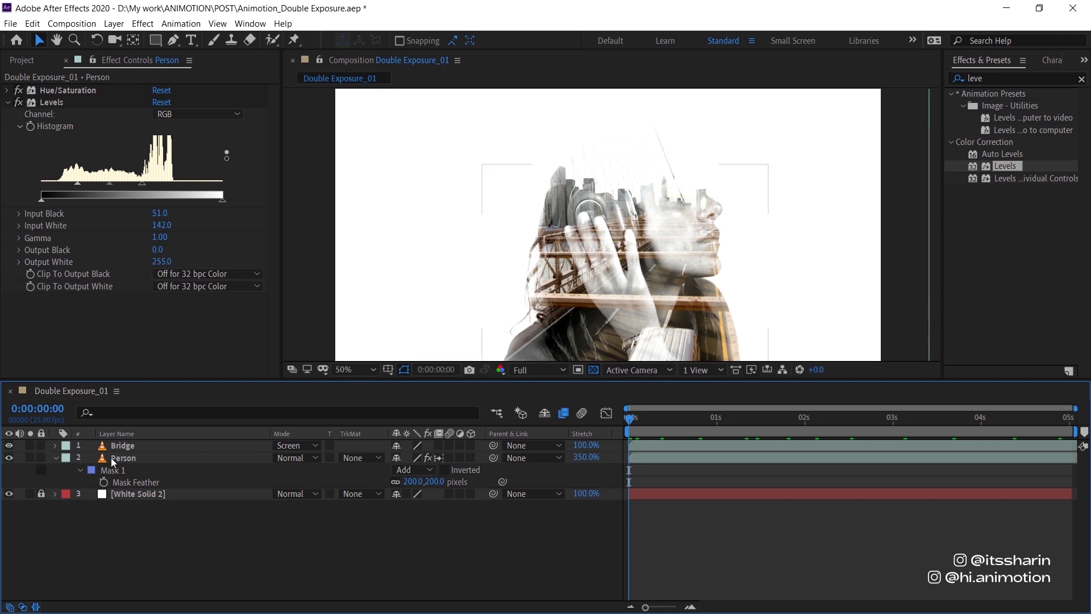
# Step: Create a new white solid layer named 'matte'
pyautogui.rightClick(117, 529)
pyautogui.moveTo(239, 400)
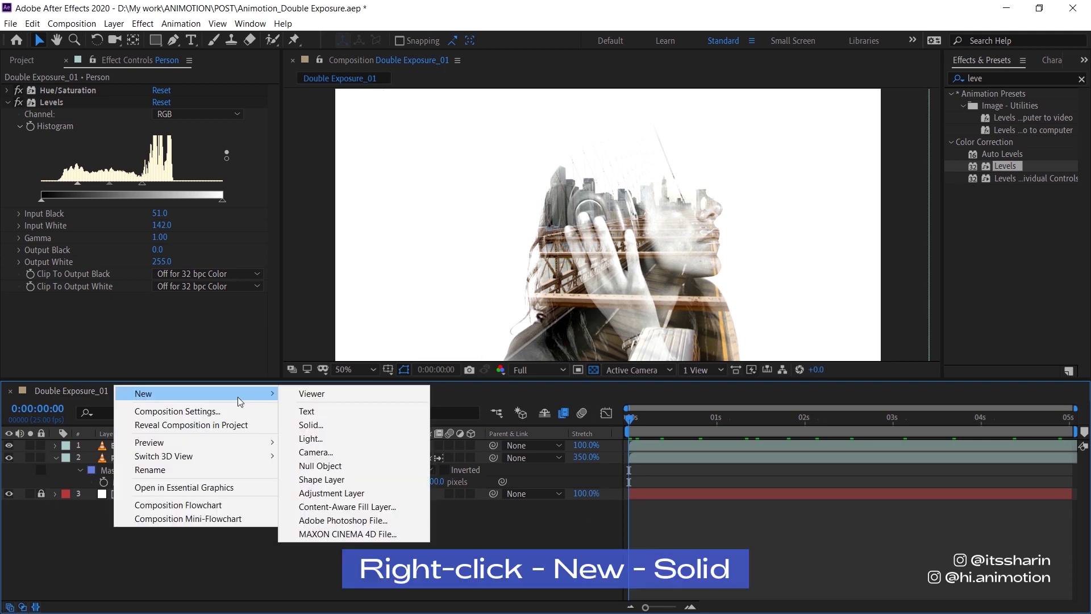
pyautogui.click(316, 425)
pyautogui.write('matte')
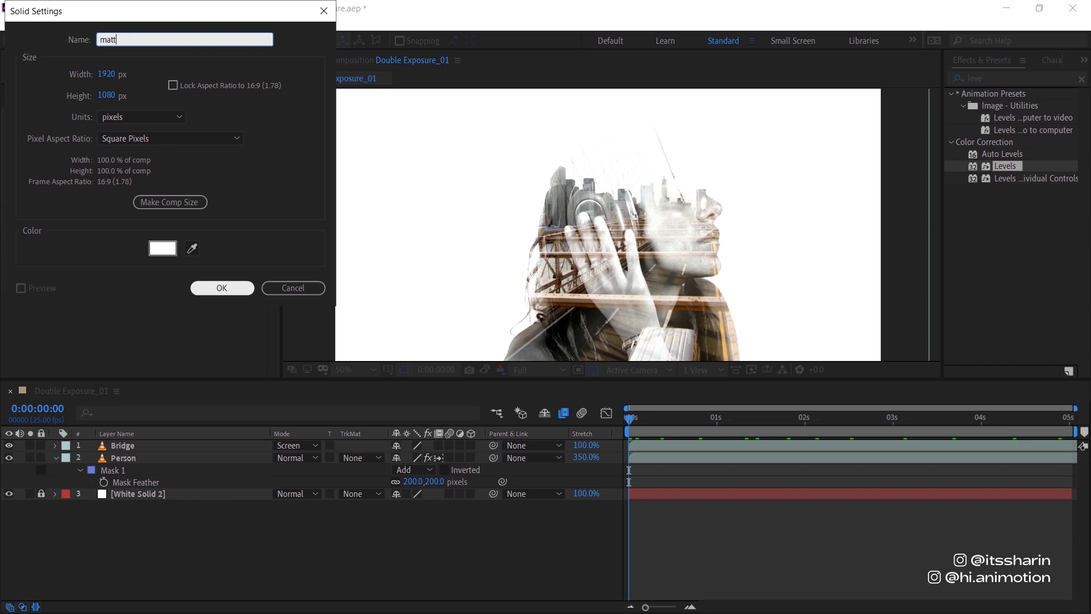
pyautogui.click(217, 286)
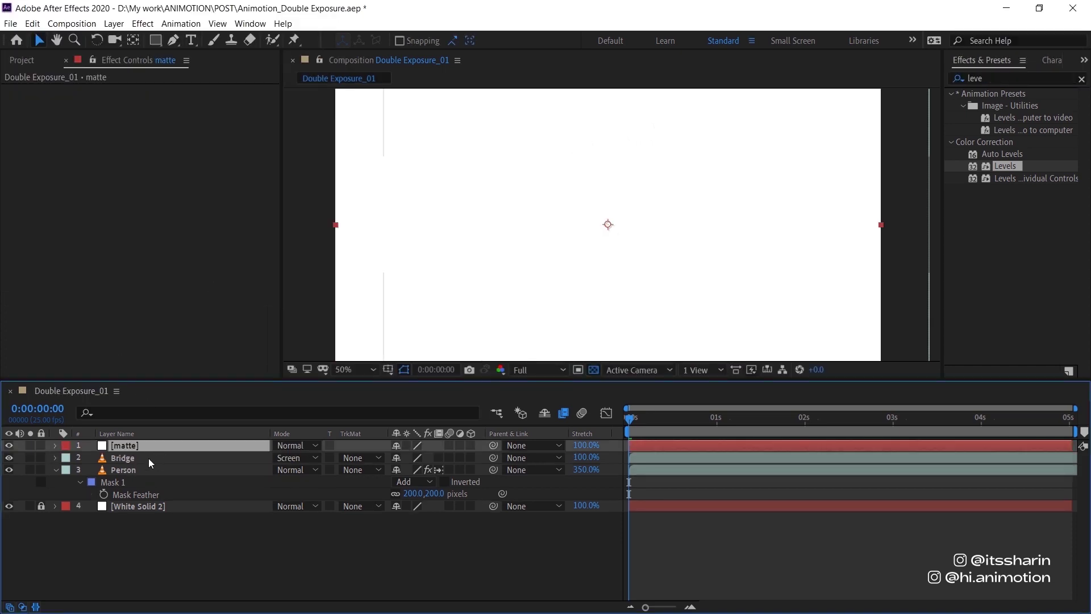
# Step: Set the Bridge layer's track matte to Alpha Matte "[matte]"
pyautogui.click(148, 458)
pyautogui.click(372, 459)
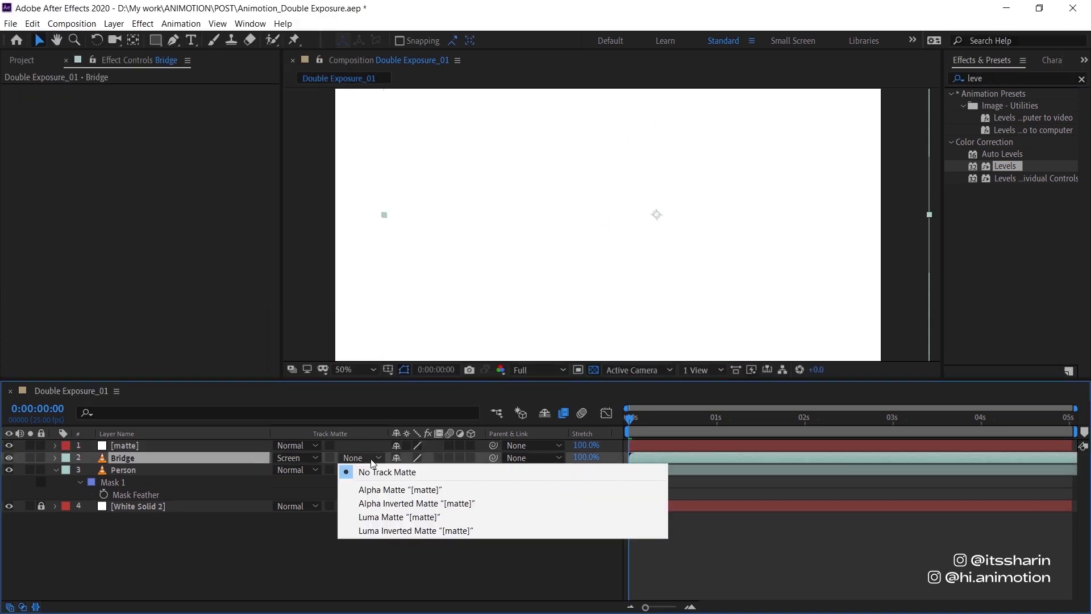
pyautogui.click(387, 489)
pyautogui.click(636, 448)
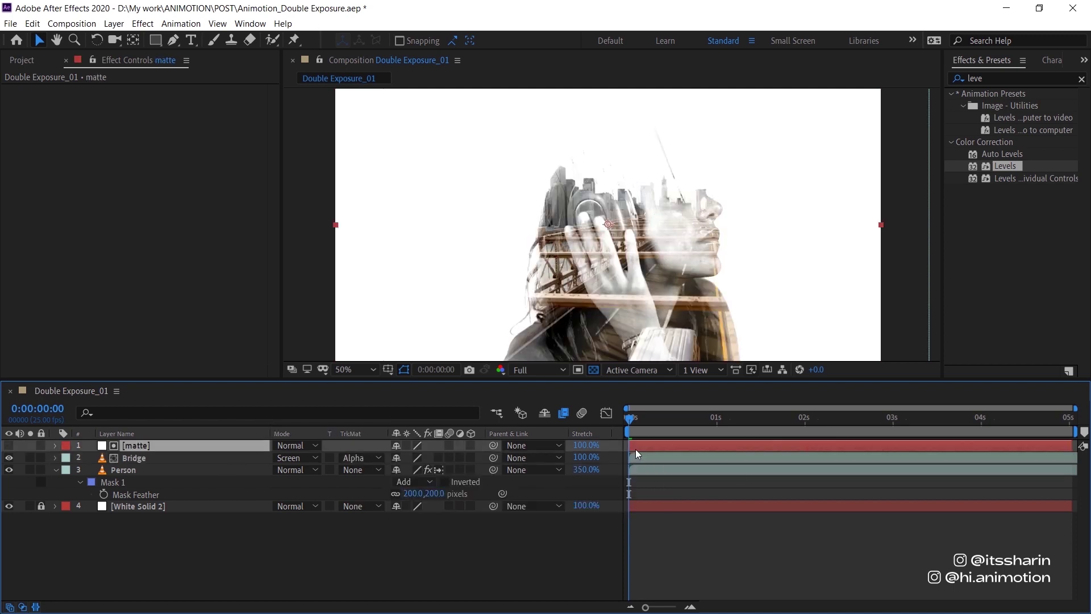
# Step: Draw a closed Pen mask around the woman's face on the matte layer
pyautogui.press('g')
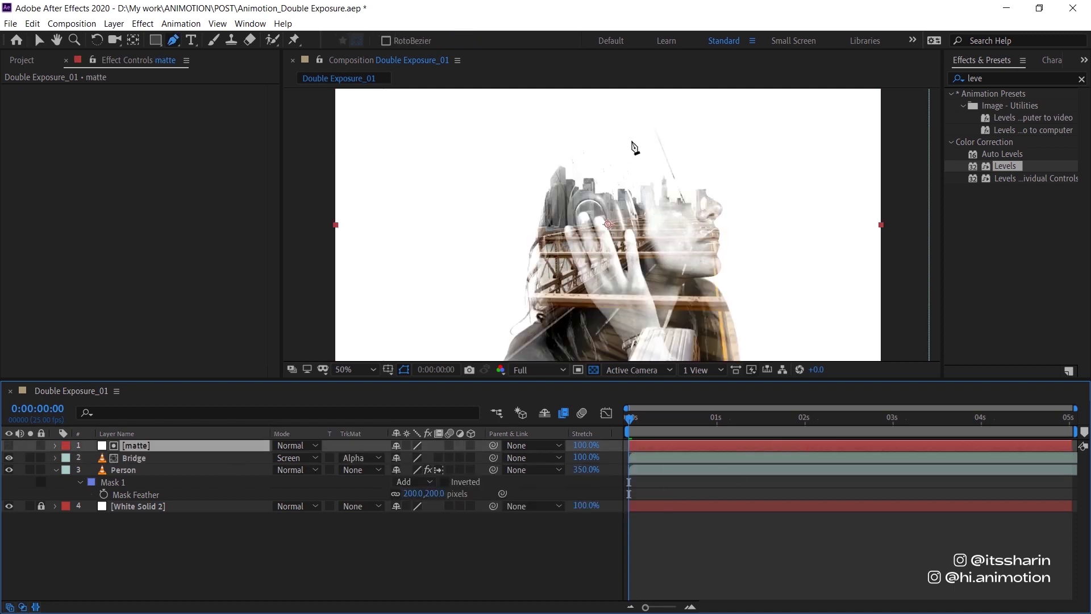
pyautogui.click(645, 132)
pyautogui.moveTo(655, 247); pyautogui.dragTo(769, 255)
pyautogui.moveTo(764, 172); pyautogui.dragTo(730, 126)
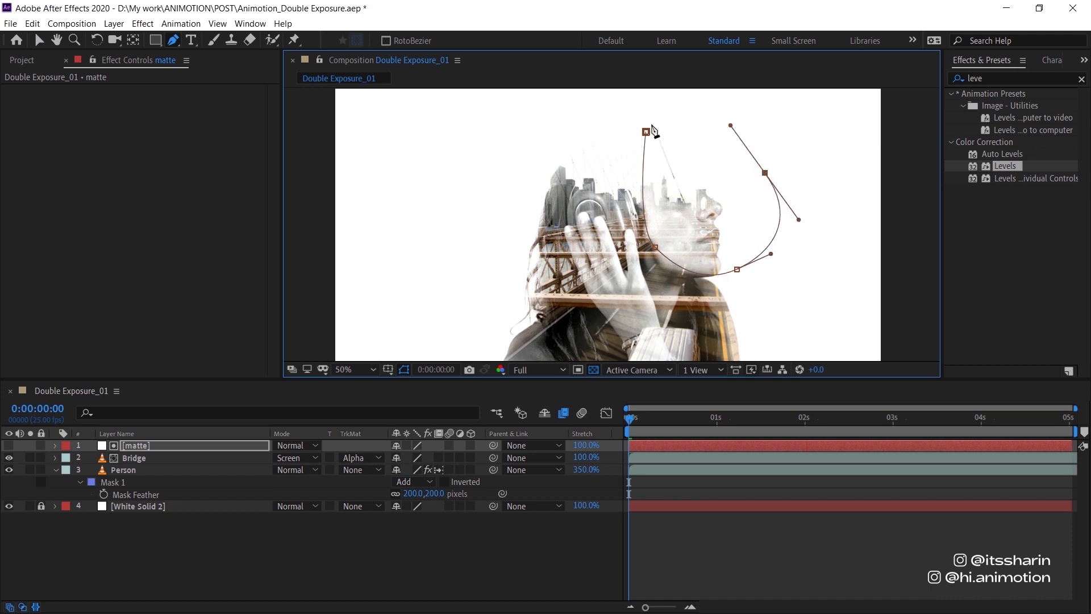
pyautogui.moveTo(646, 132); pyautogui.dragTo(623, 147)
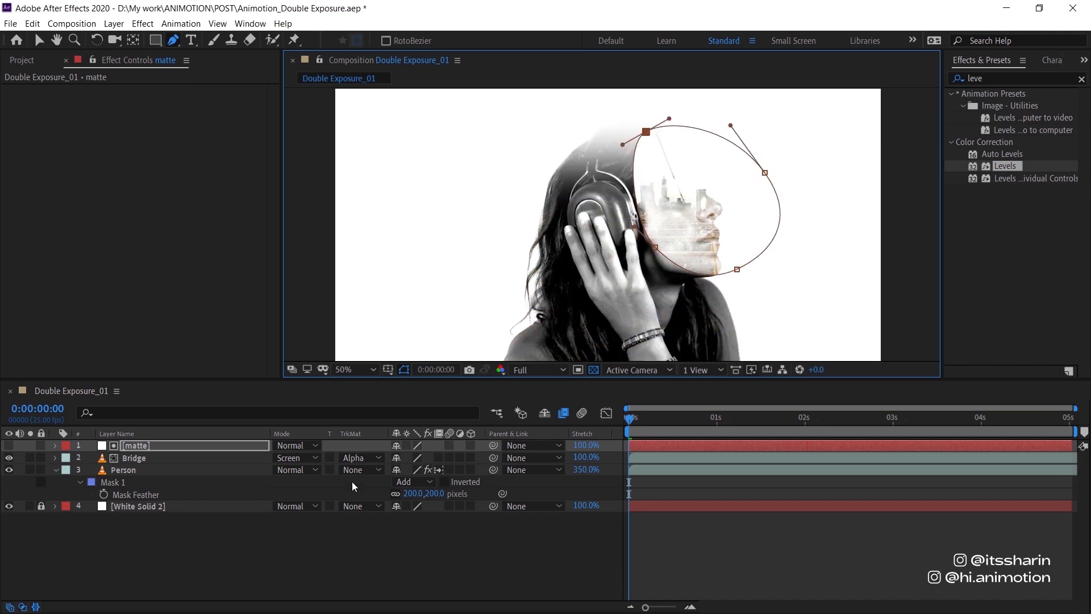
# Step: Set the face mask to Subtract with a 300-pixel feather
pyautogui.press('m')
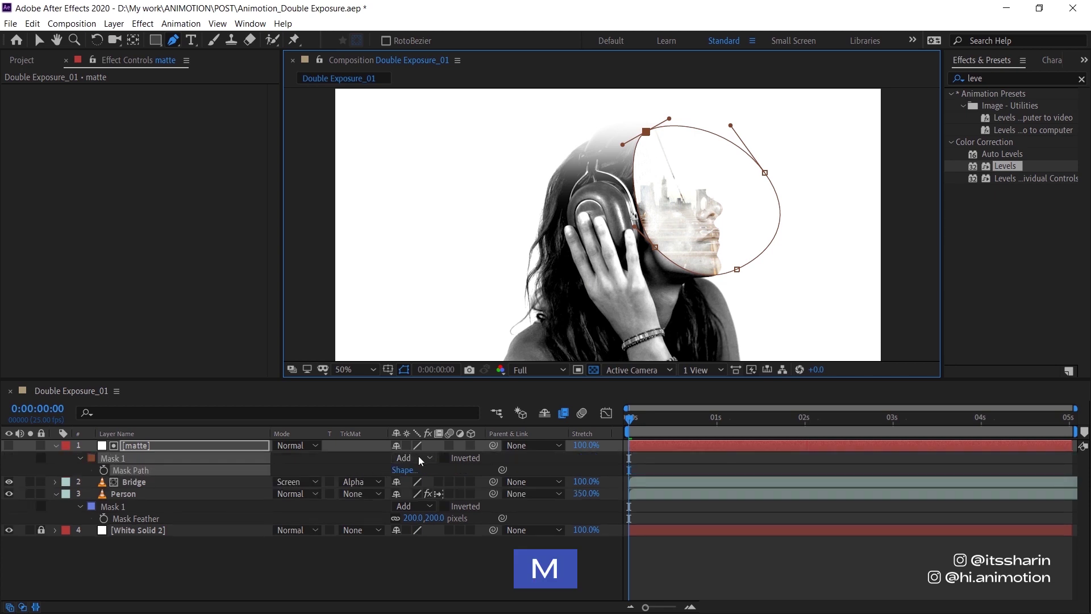
pyautogui.click(418, 457)
pyautogui.click(462, 500)
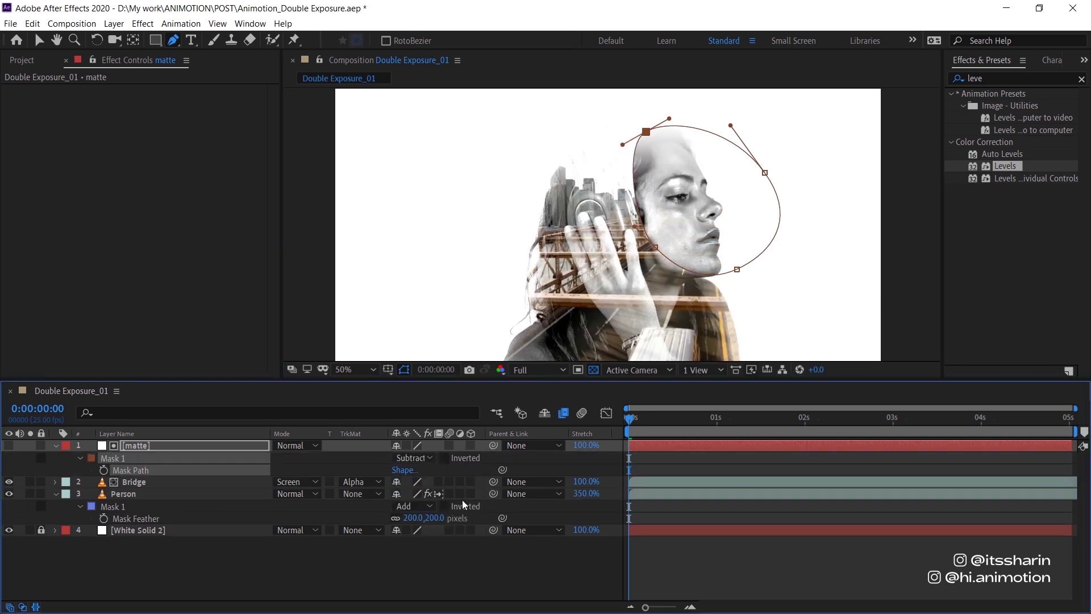
pyautogui.press('f')
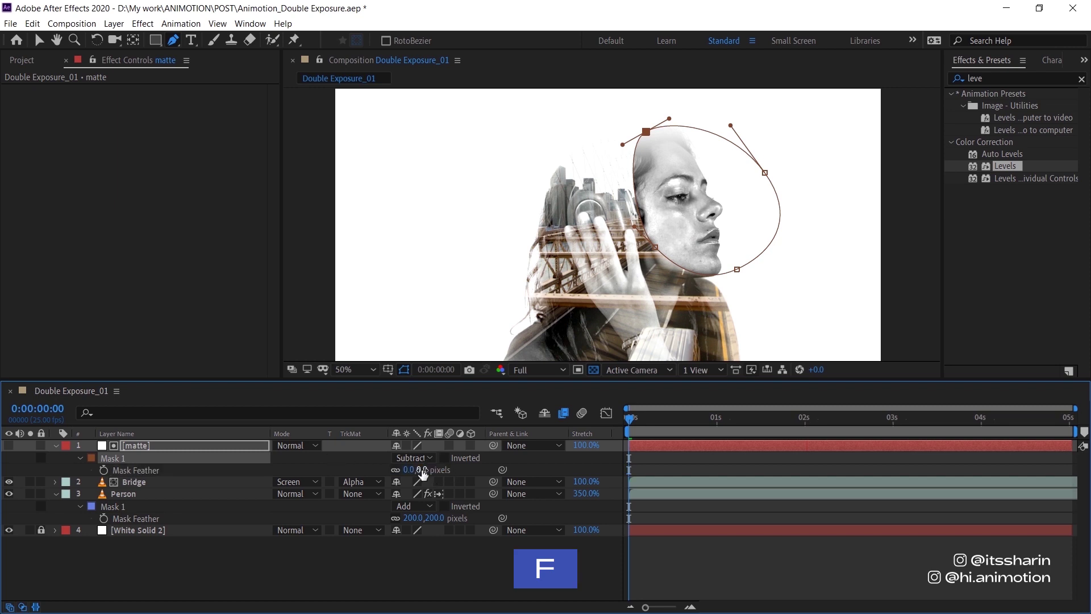
pyautogui.click(422, 470)
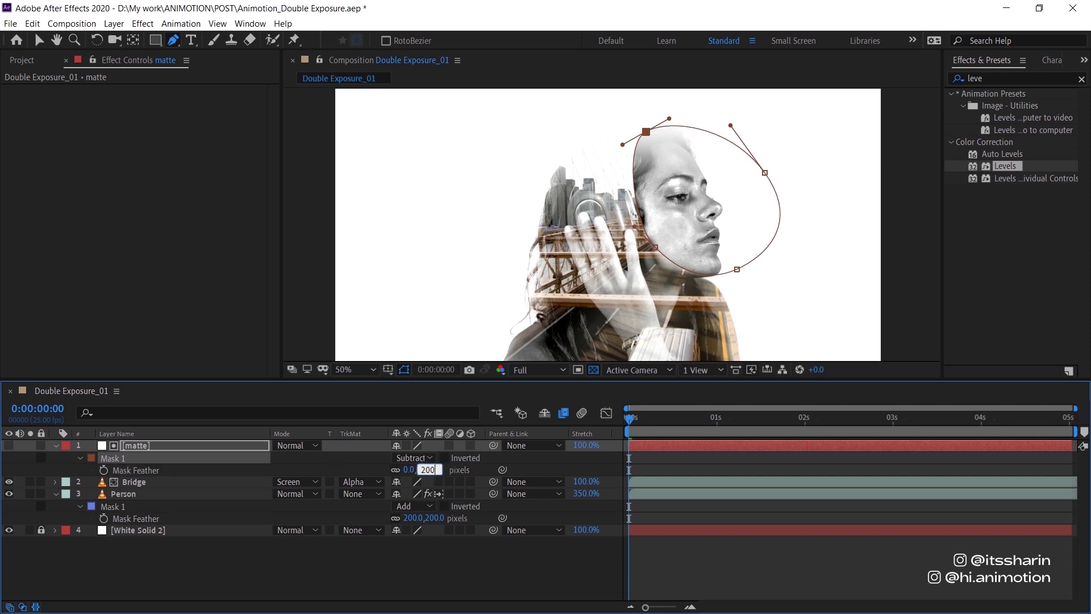
pyautogui.press('Return')
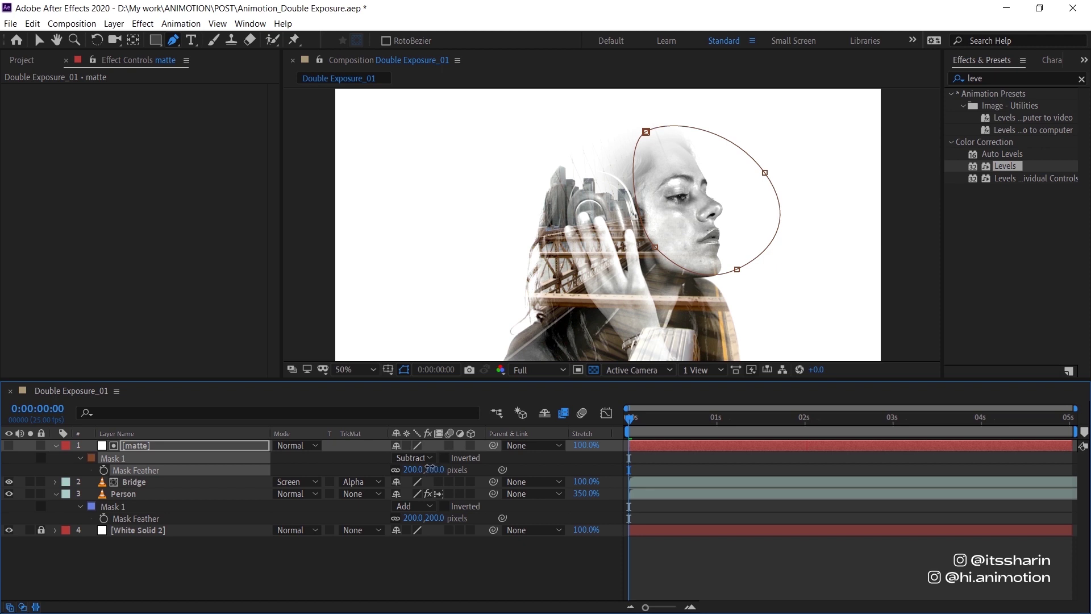
pyautogui.click(430, 467)
pyautogui.press('Return')
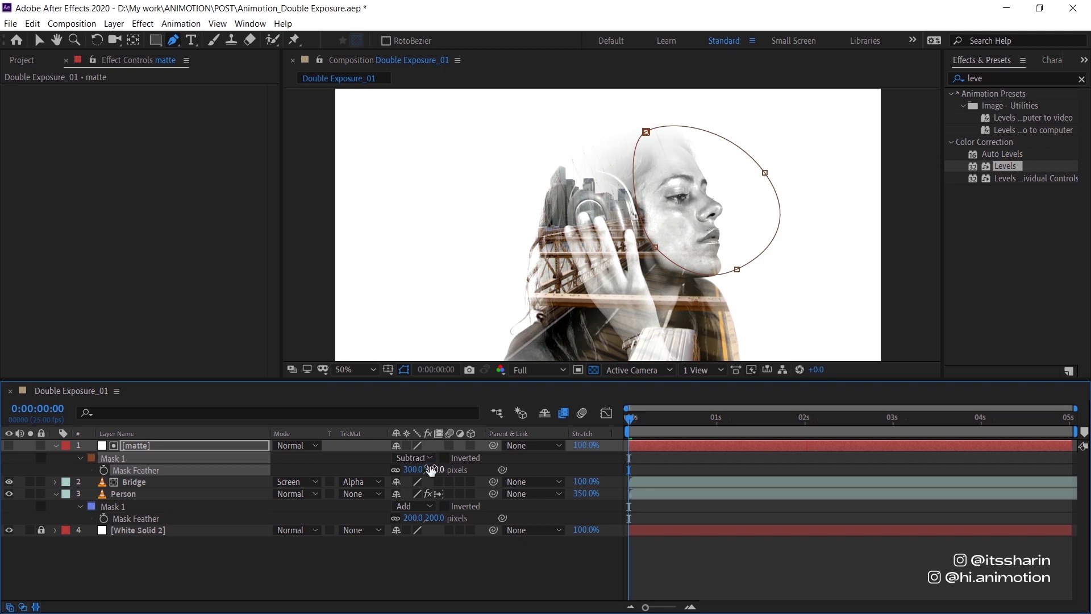
# Step: Nudge the whole face mask slightly down and right
pyautogui.press('v')
pyautogui.hotkey('ctrl', 't')
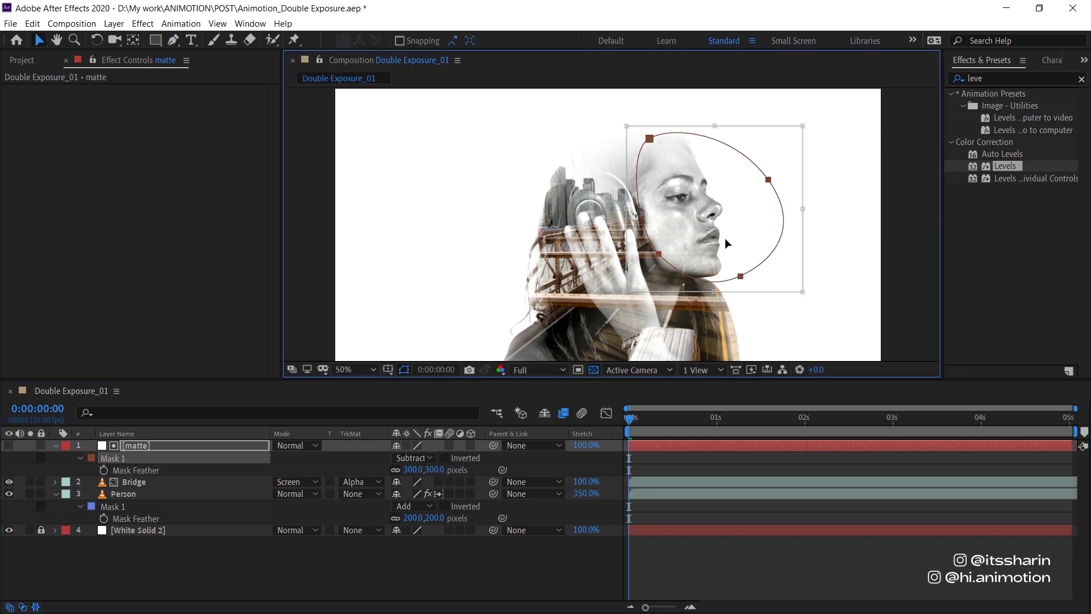
pyautogui.moveTo(724, 238); pyautogui.dragTo(727, 249)
pyautogui.press('Return')
# Step: Move the mask's top point down onto the head and set the feather to 200
pyautogui.press('g')
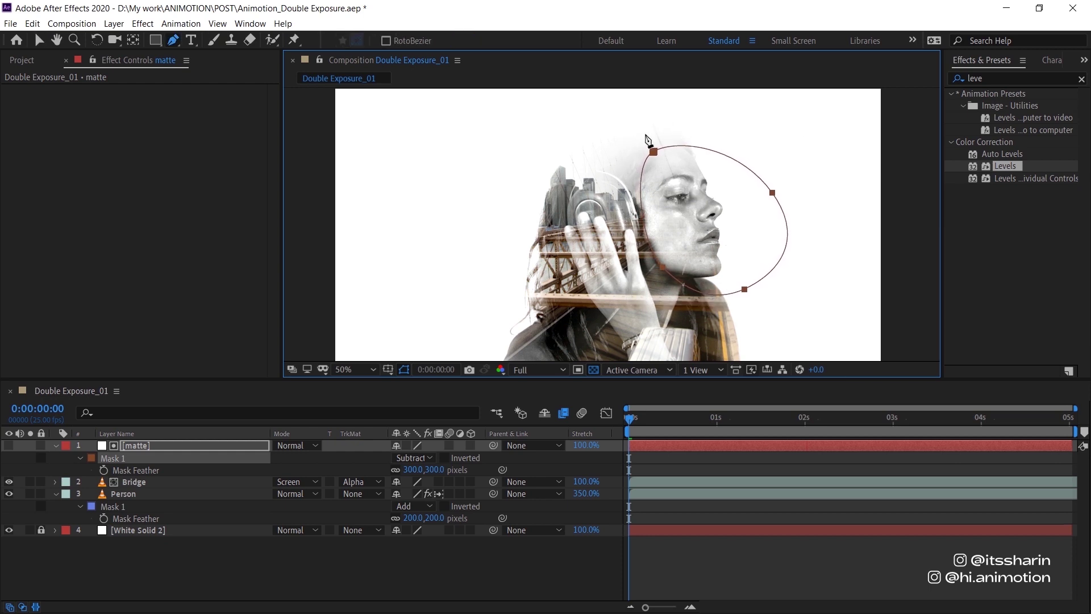
pyautogui.click(653, 151)
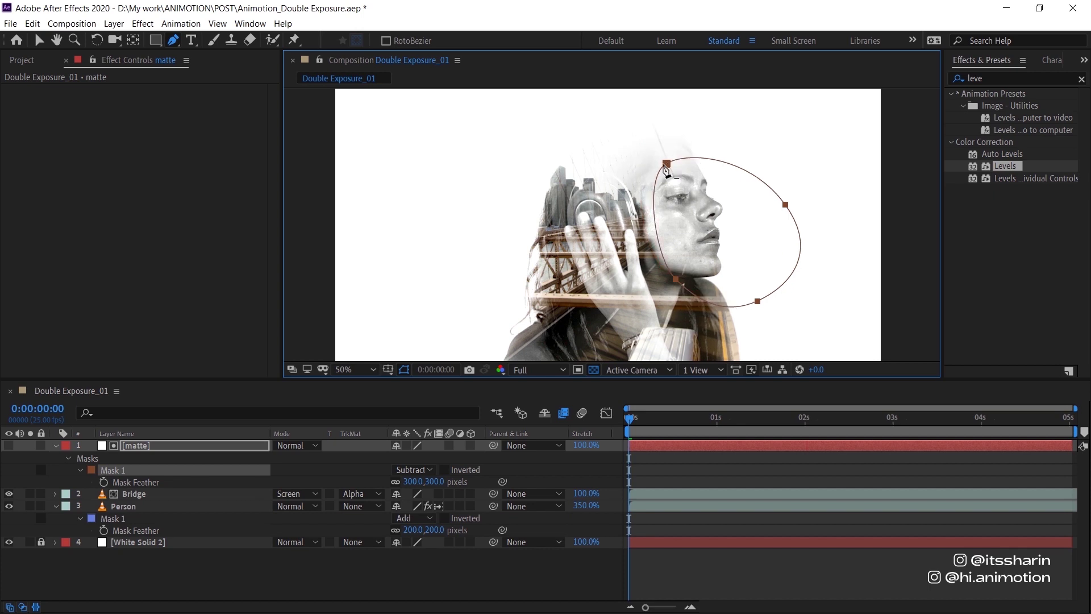
pyautogui.click(653, 151)
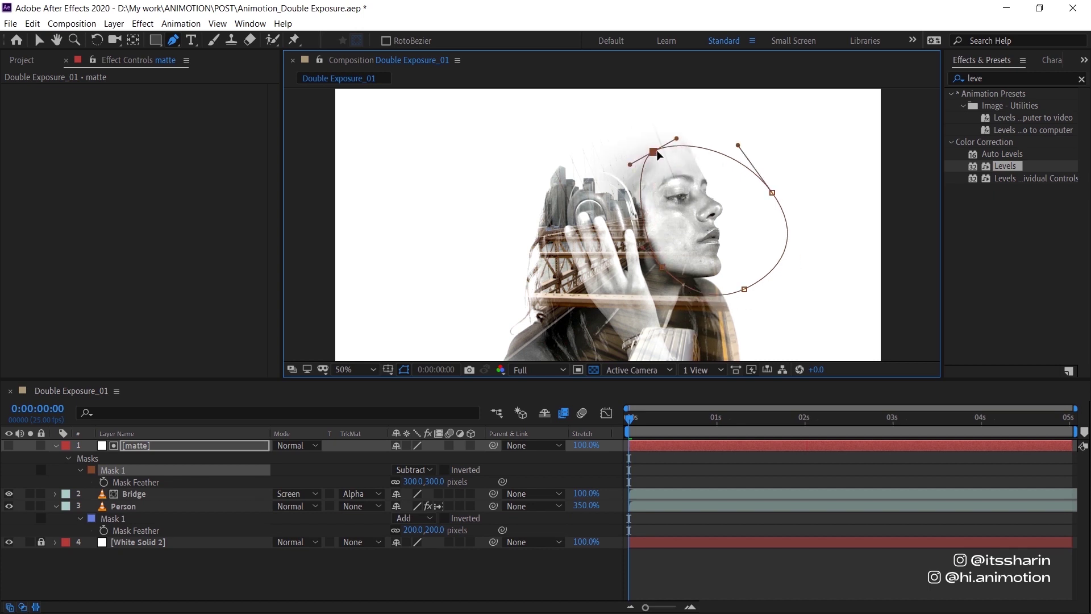
pyautogui.moveTo(654, 151); pyautogui.dragTo(665, 164)
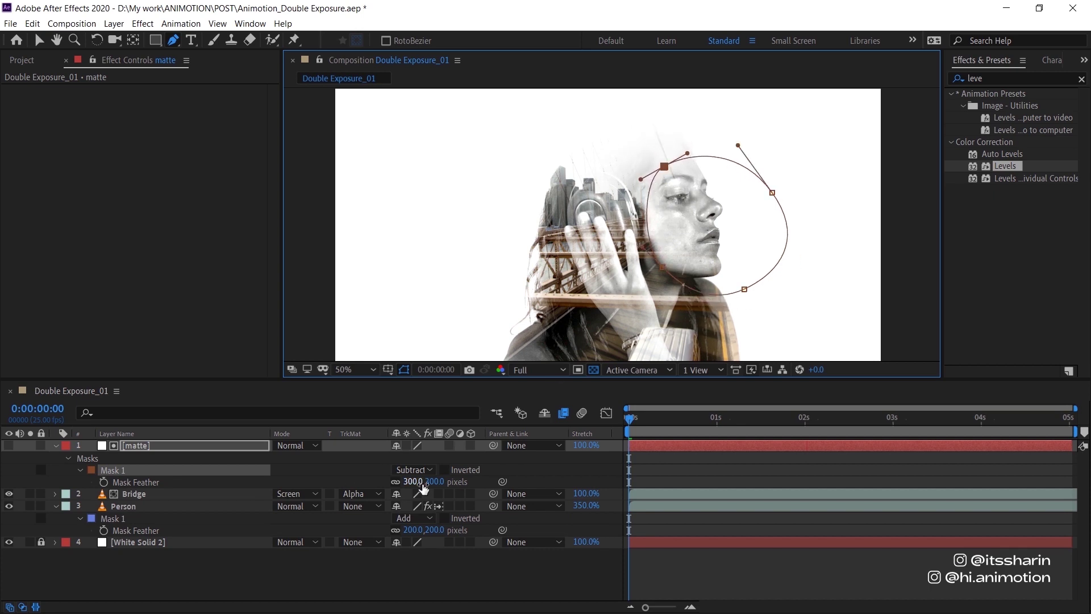
pyautogui.click(435, 481)
pyautogui.write('200')
pyautogui.press('Return')
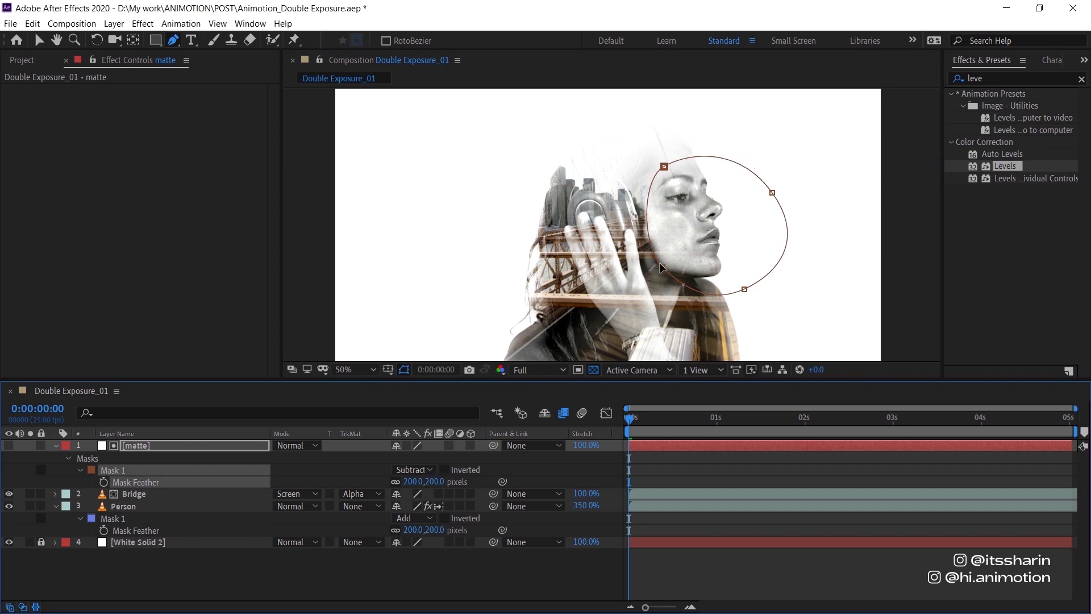
# Step: Pull the mask's left curve and top point in to the face, then settle feather at 175
pyautogui.moveTo(661, 267); pyautogui.dragTo(672, 266)
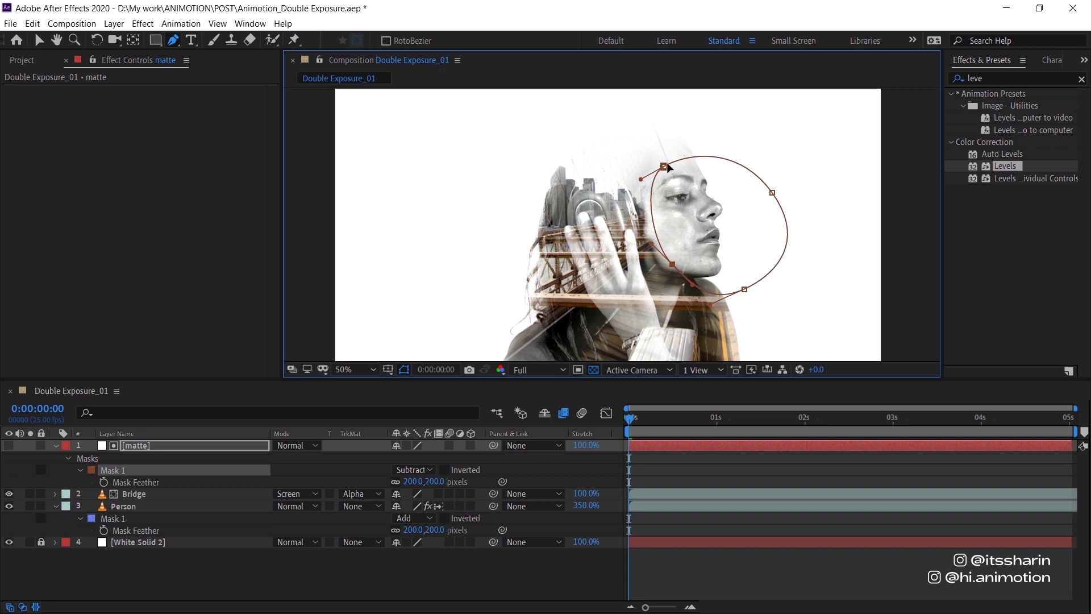
pyautogui.moveTo(668, 166)
pyautogui.mouseDown()
pyautogui.moveTo(666, 187)
pyautogui.moveTo(676, 183)
pyautogui.mouseUp()
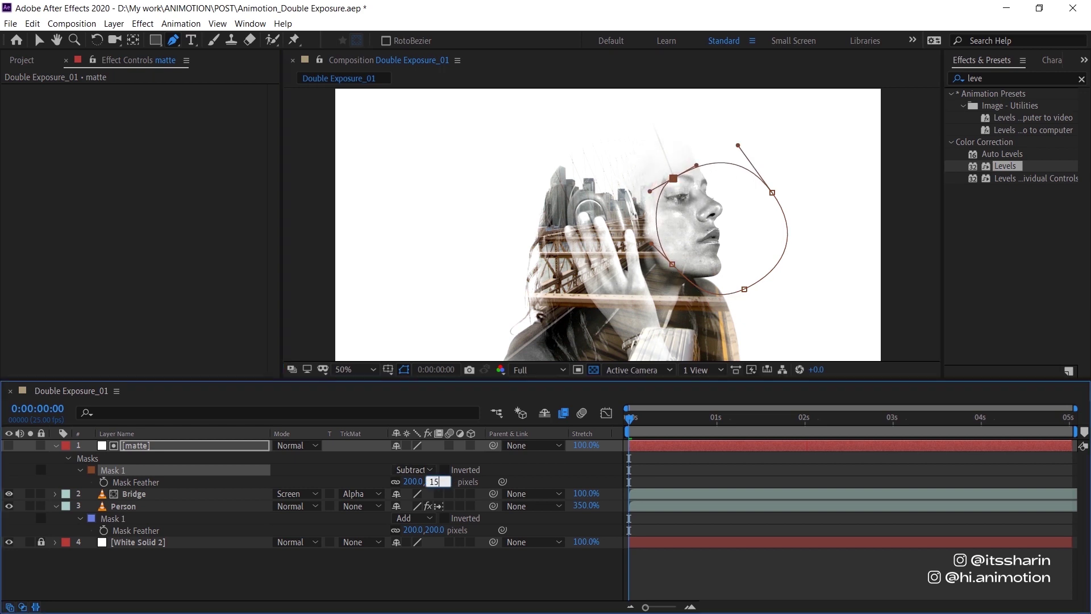
pyautogui.moveTo(437, 480); pyautogui.dragTo(479, 480)
pyautogui.click(423, 481)
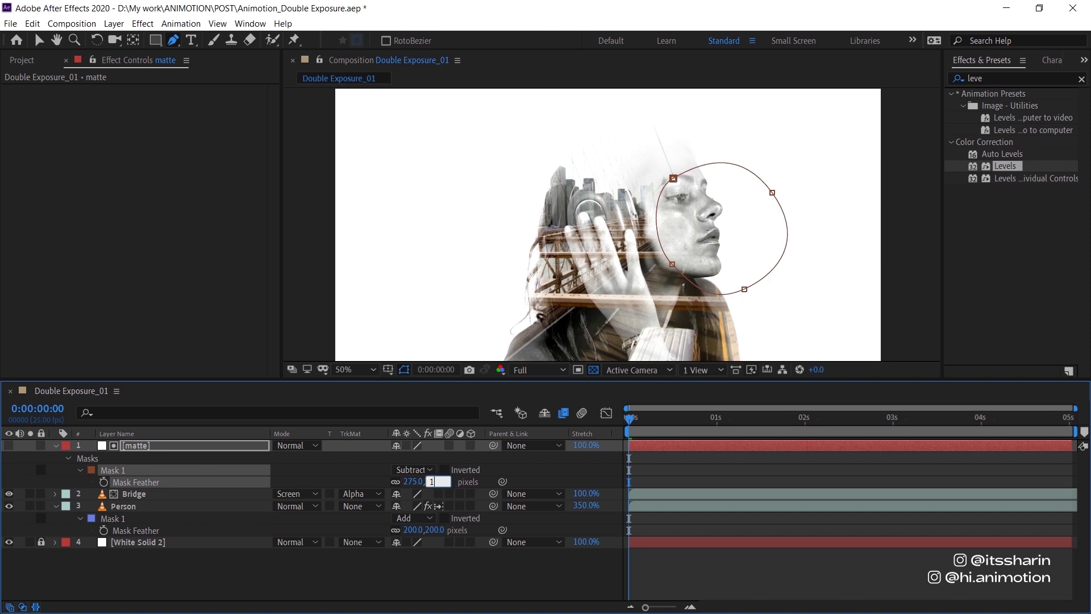
pyautogui.write('175')
pyautogui.press('Return')
pyautogui.click(627, 459)
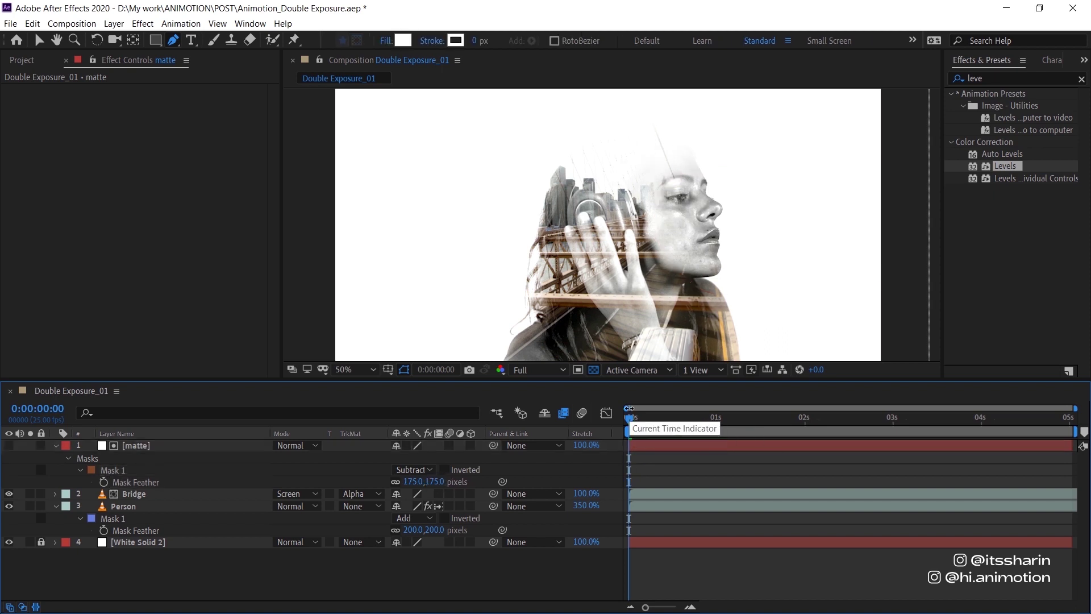
# Step: Select the matte layer and reveal Mask 1's Mask Path property in the timeline
pyautogui.moveTo(631, 418); pyautogui.dragTo(585, 489)
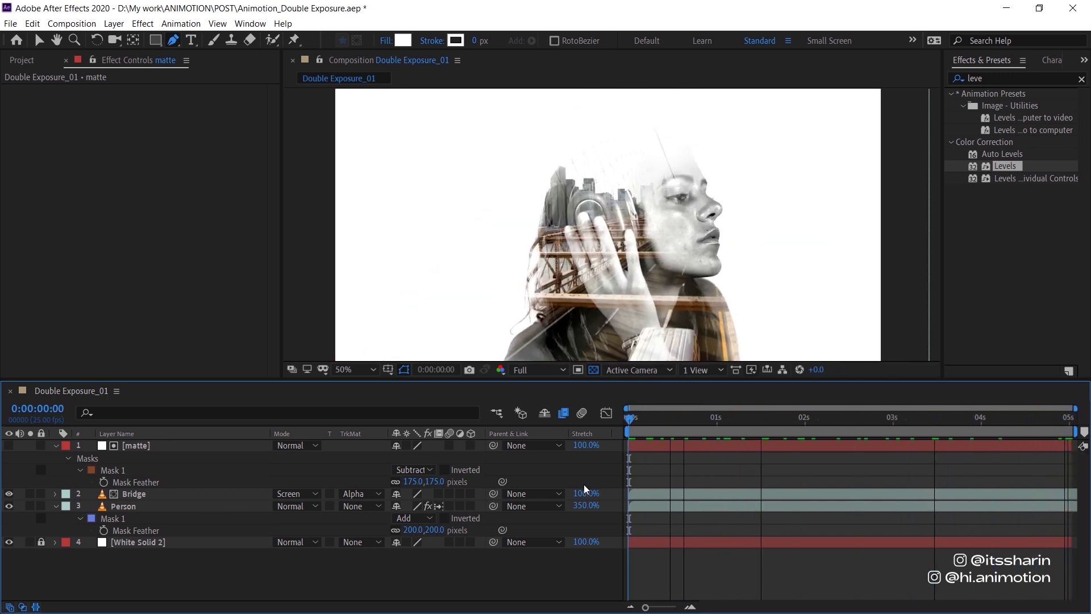
pyautogui.click(149, 450)
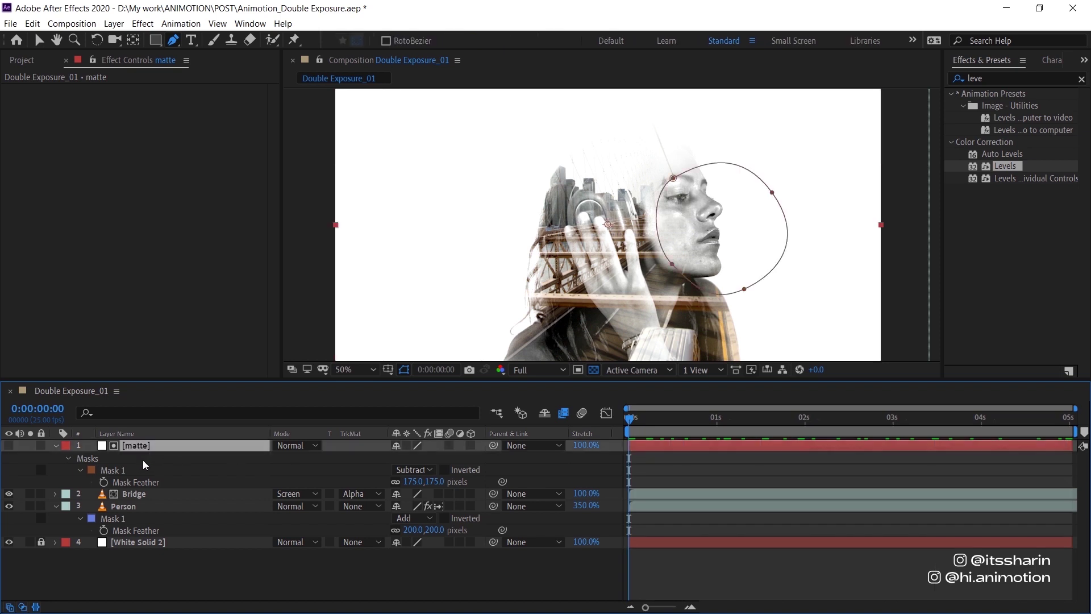
pyautogui.press('m')
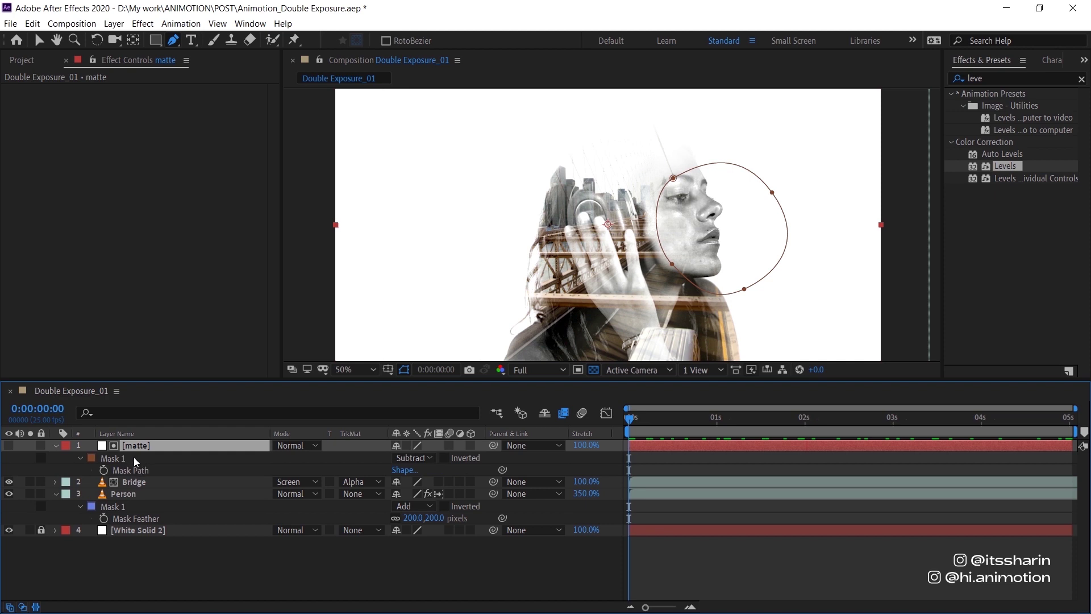
pyautogui.rightClick(134, 456)
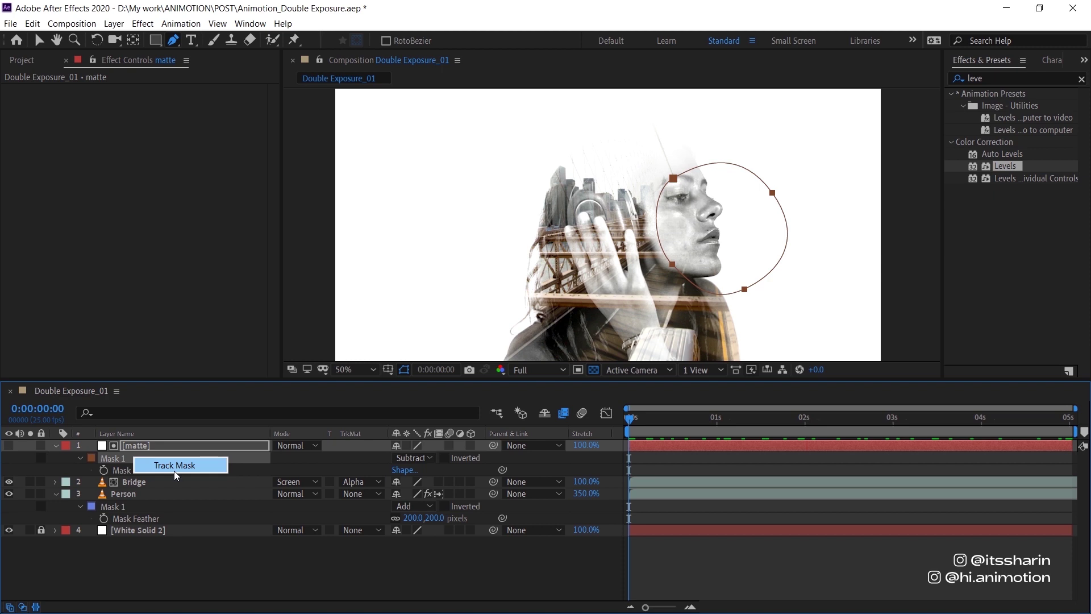
pyautogui.click(207, 573)
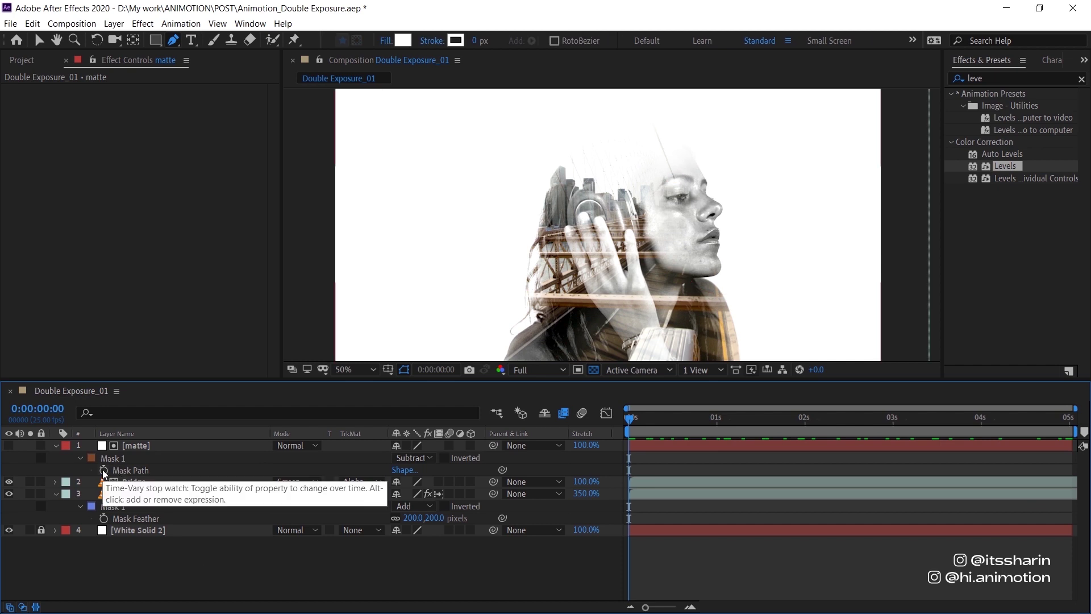
# Step: Keyframe the matte's Mask Path at 0 and 5 seconds, moving the mask down at 5 seconds
pyautogui.click(104, 471)
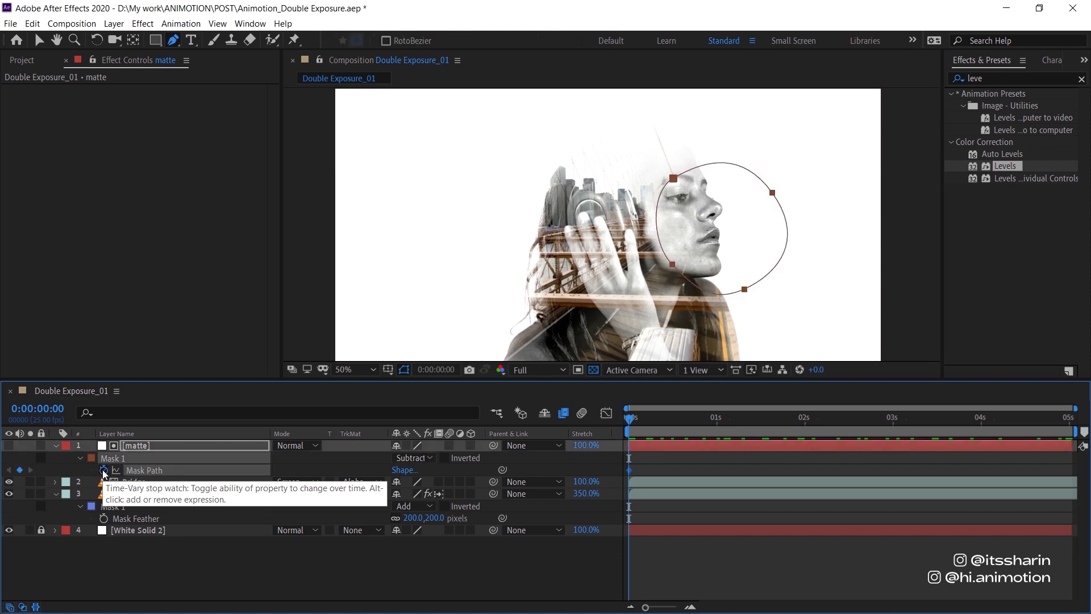
pyautogui.moveTo(638, 418); pyautogui.dragTo(1020, 433)
pyautogui.press('End')
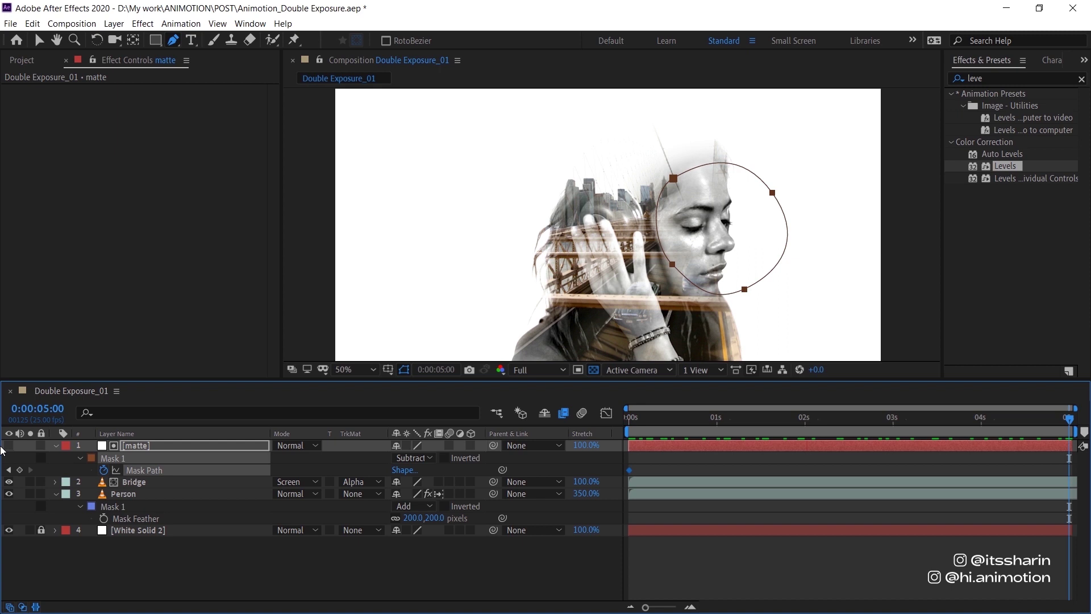
pyautogui.click(20, 470)
pyautogui.press('v')
pyautogui.doubleClick(744, 252)
pyautogui.moveTo(744, 252); pyautogui.dragTo(741, 267)
pyautogui.press('Return')
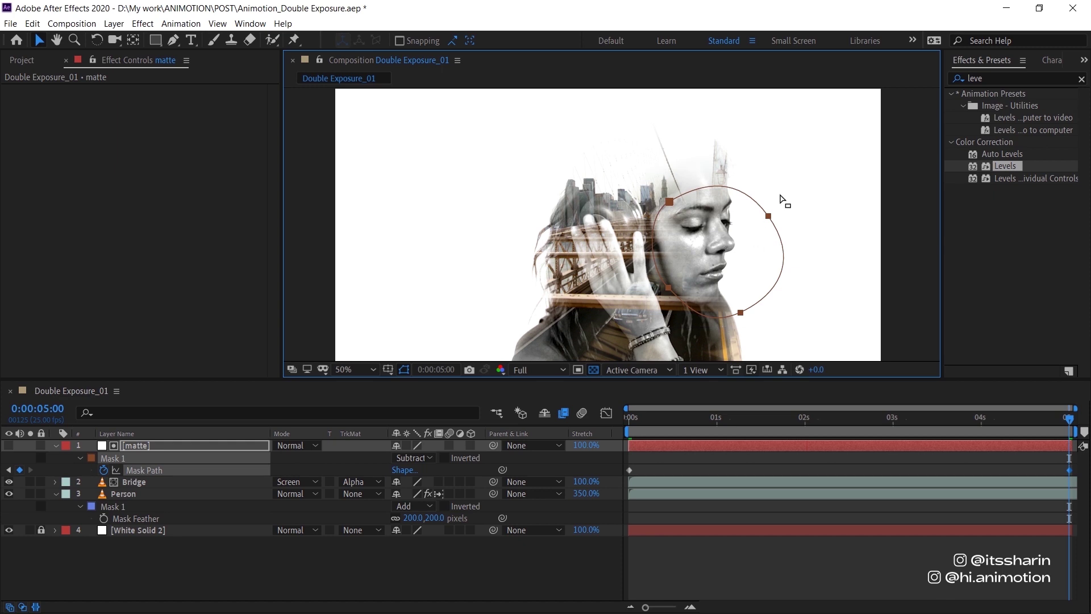
pyautogui.moveTo(738, 311); pyautogui.dragTo(742, 298)
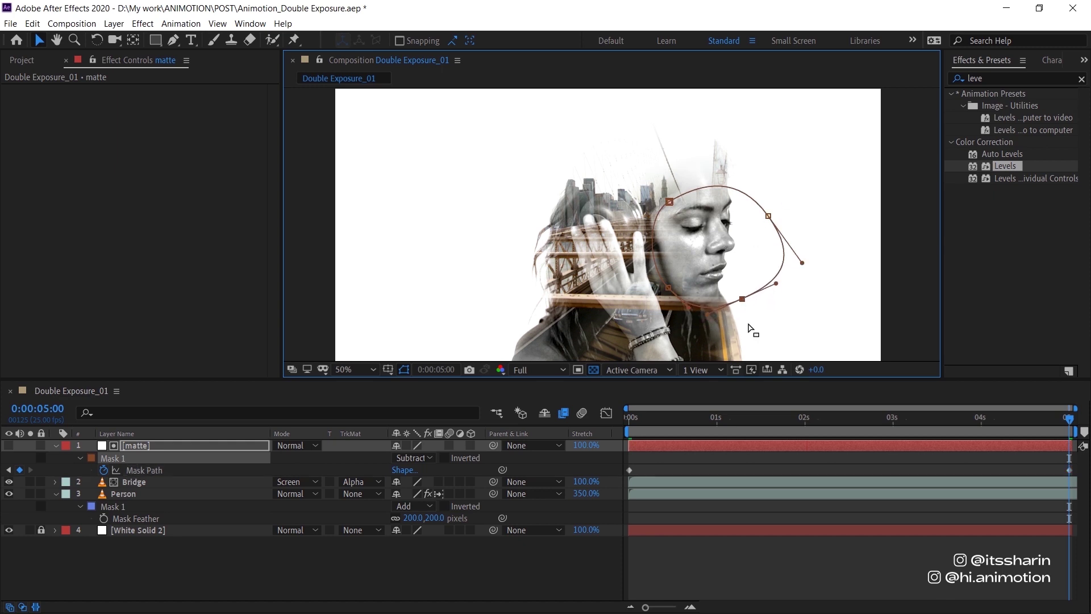
# Step: At 0:00:02:11, move the mask right over the woman's face
pyautogui.click(845, 419)
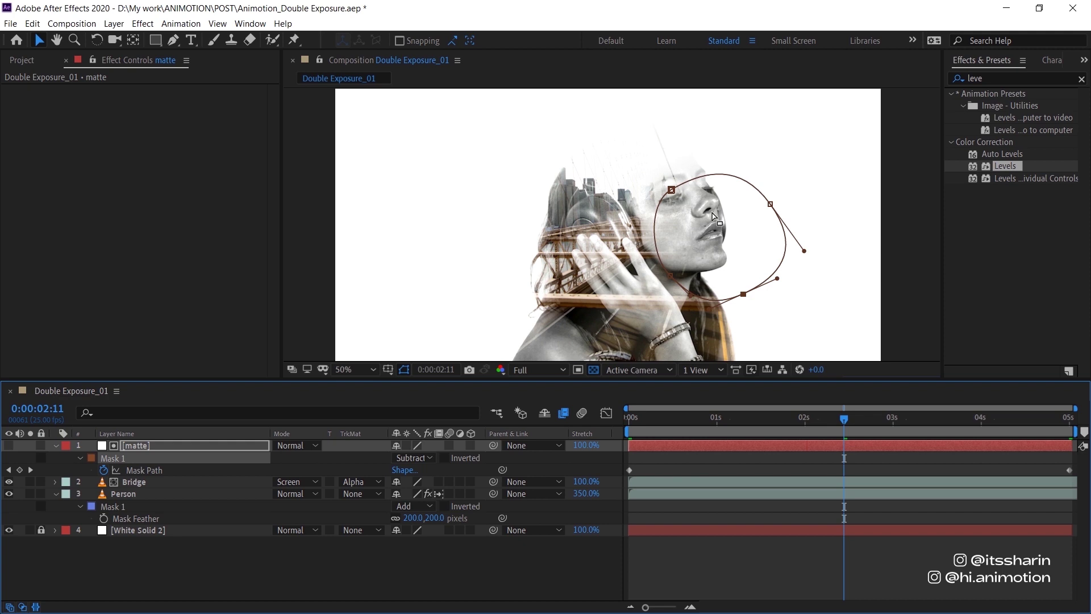
pyautogui.doubleClick(670, 190)
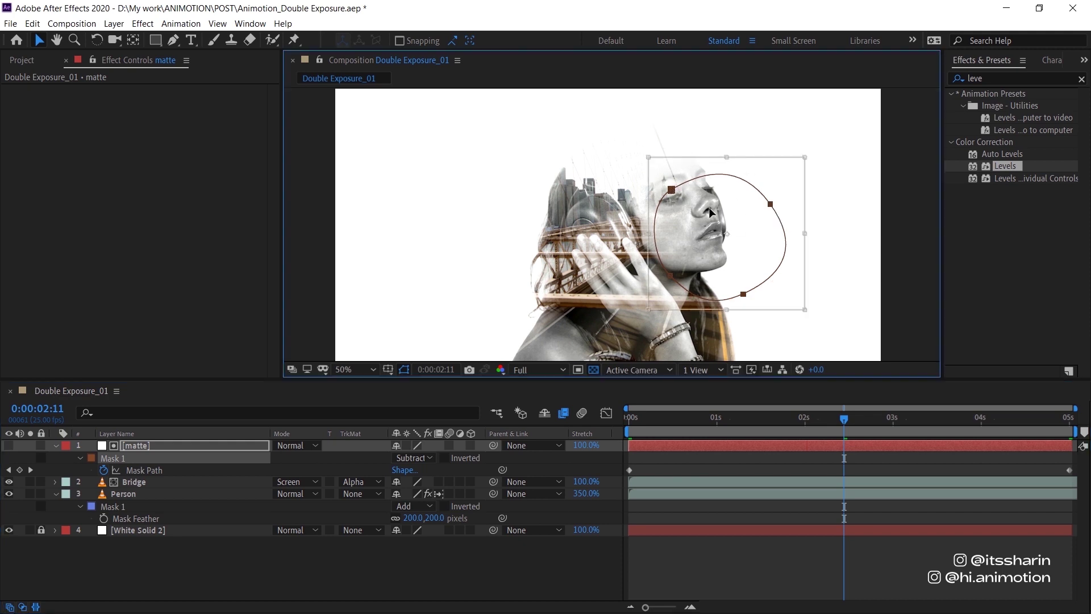
pyautogui.moveTo(671, 191); pyautogui.dragTo(695, 191)
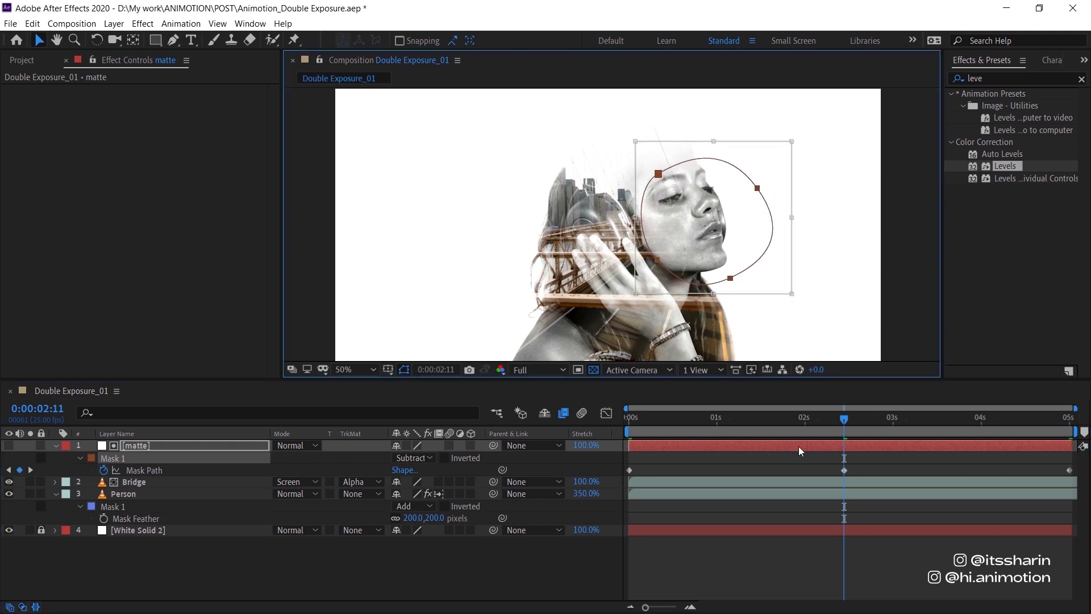
pyautogui.click(770, 554)
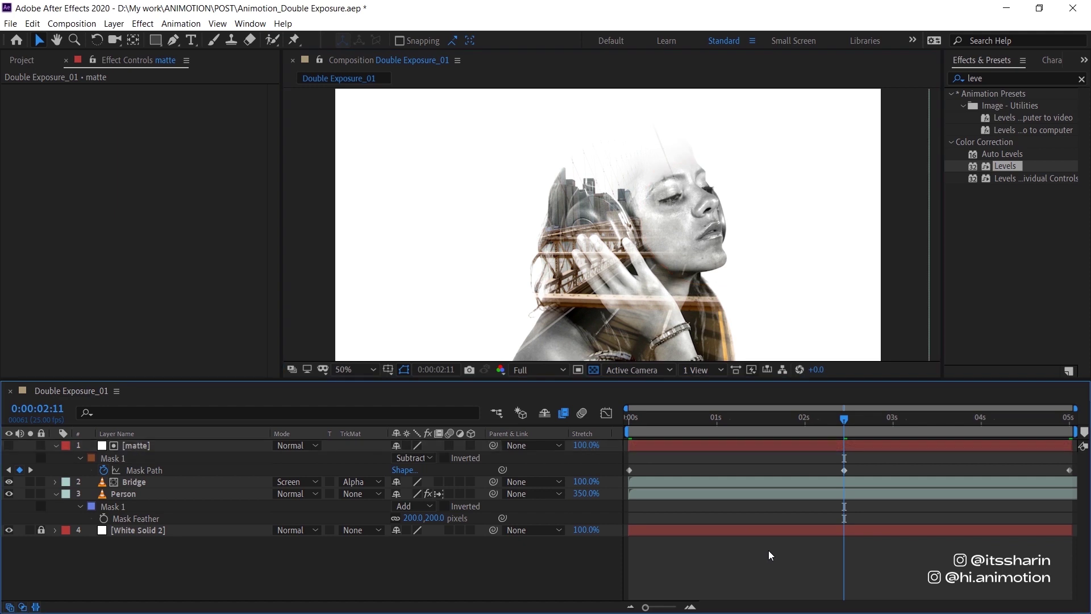
pyautogui.click(836, 441)
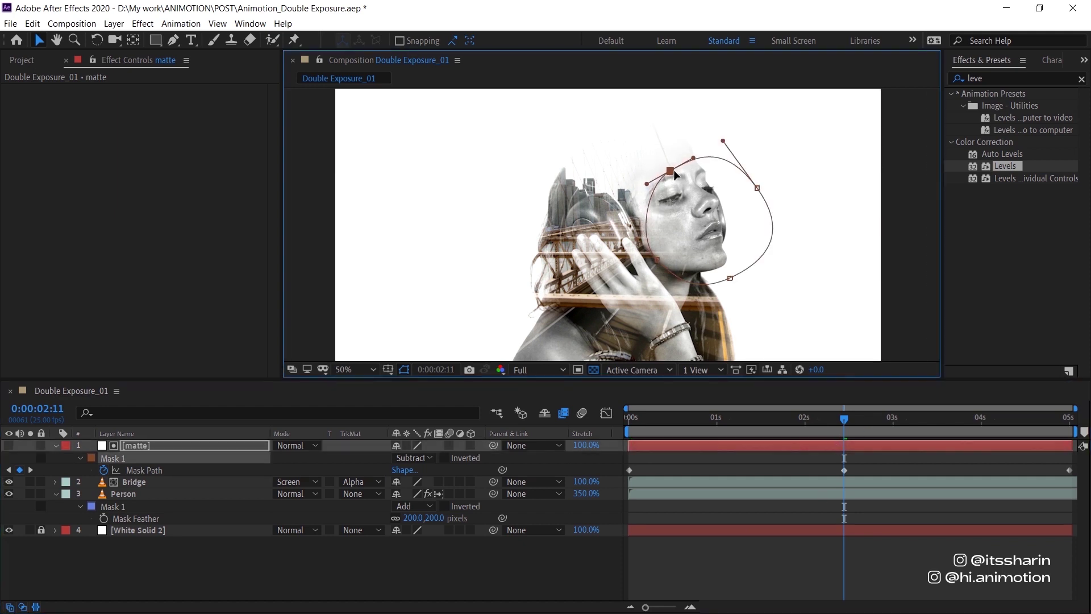
pyautogui.click(759, 538)
pyautogui.click(818, 517)
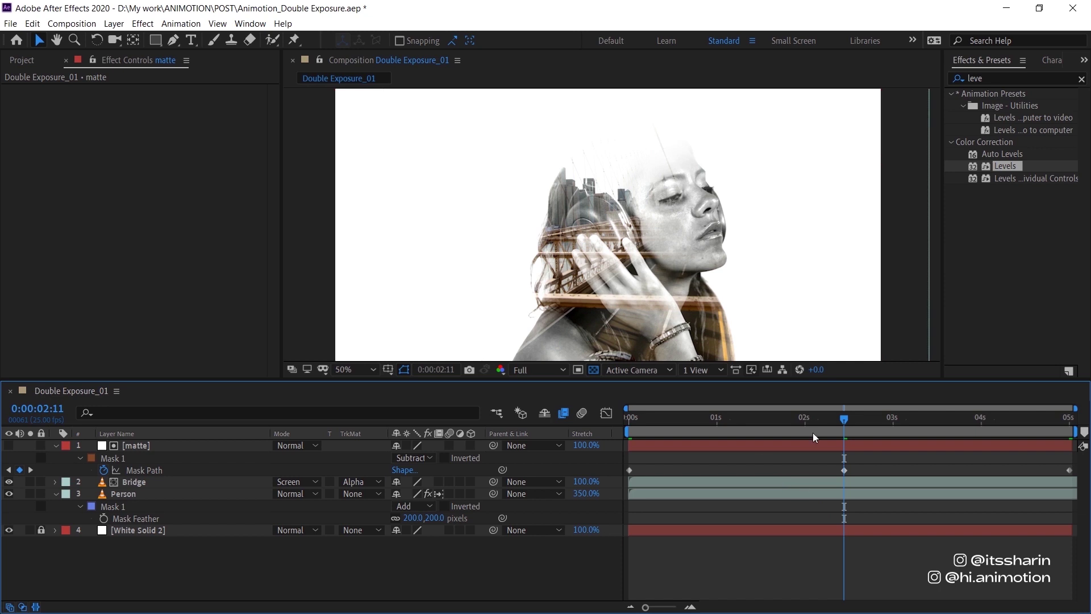
pyautogui.moveTo(766, 419); pyautogui.dragTo(731, 427)
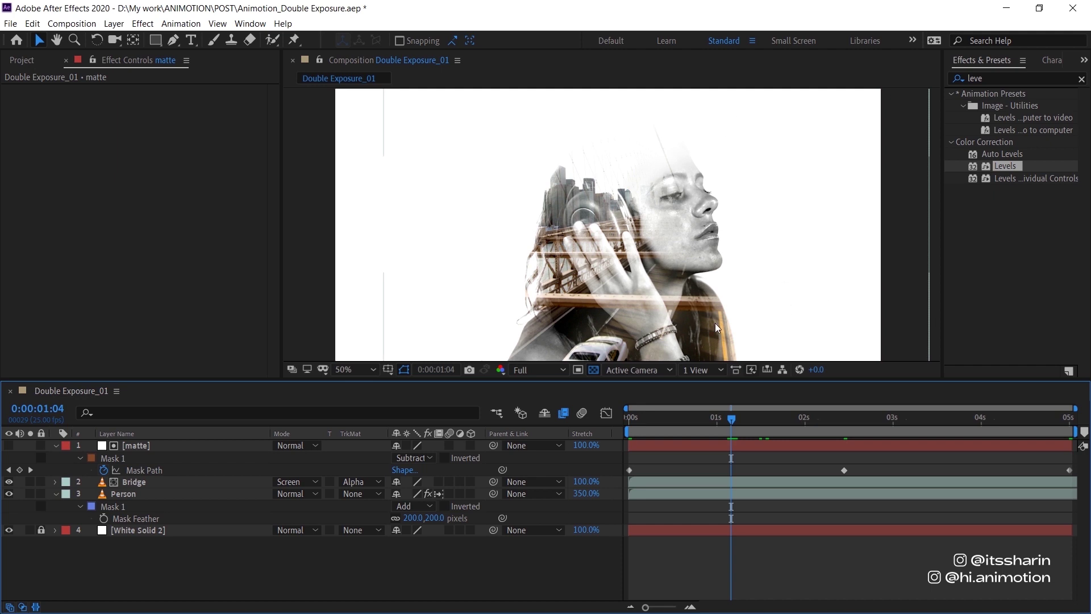
pyautogui.click(725, 446)
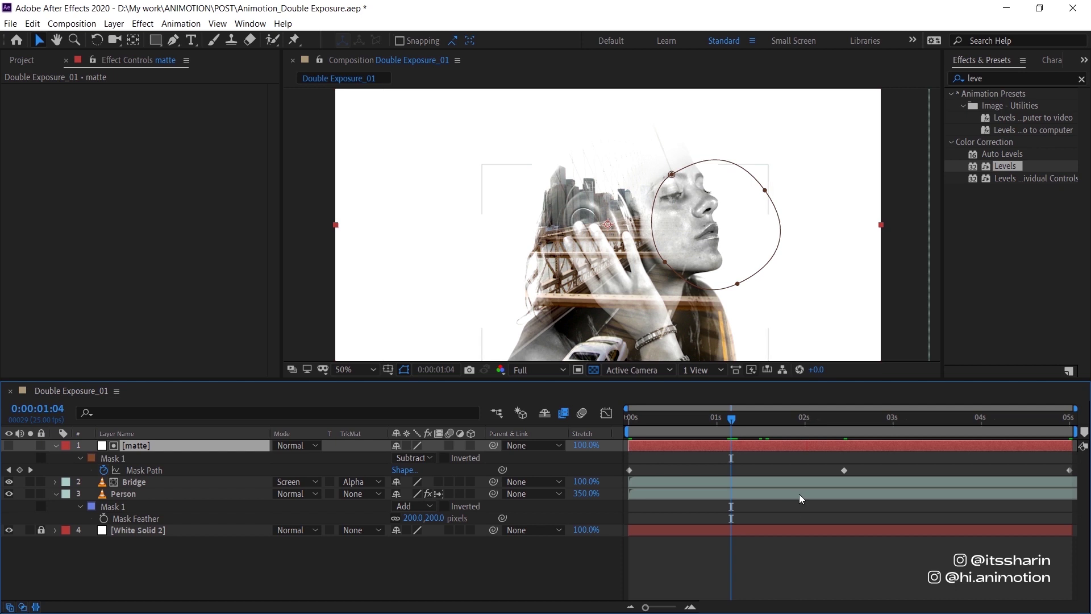
pyautogui.moveTo(938, 420); pyautogui.dragTo(963, 420)
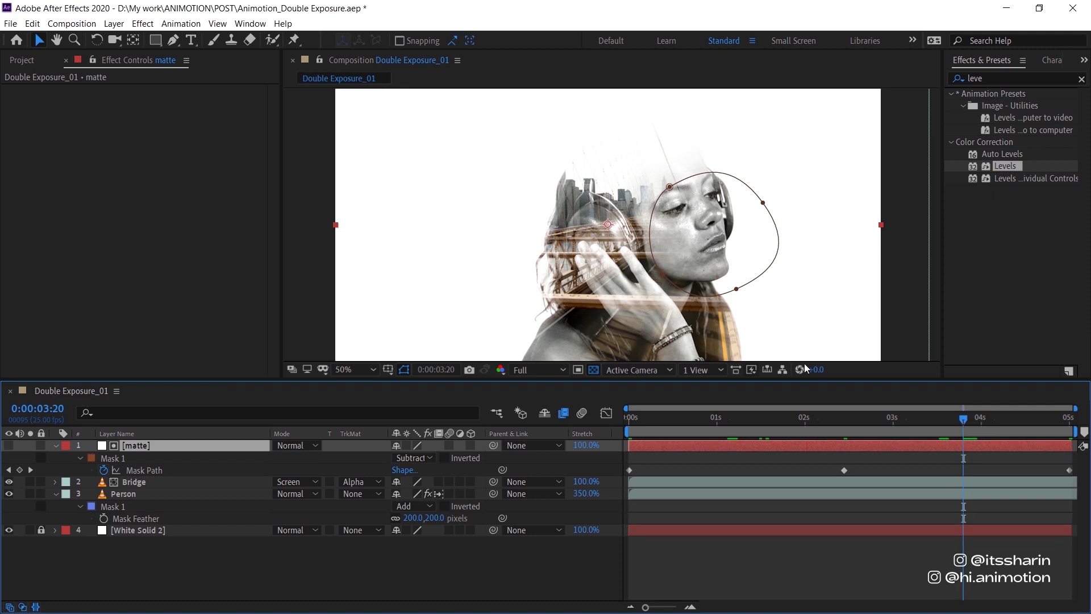
pyautogui.click(733, 436)
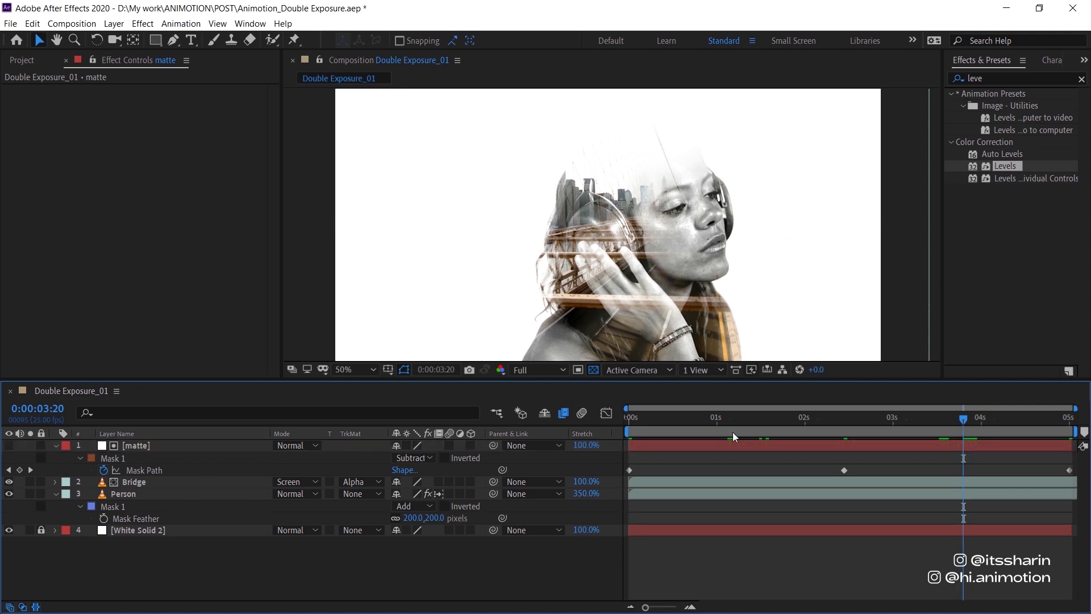
pyautogui.press('space')
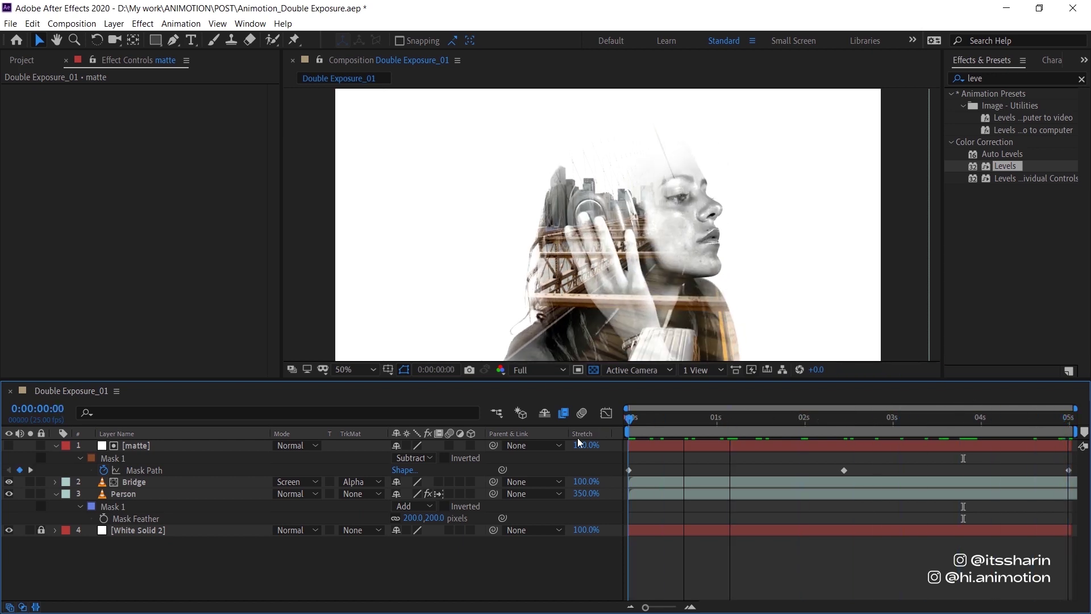
# Step: Draw a new Mask 2 around the face on the Person layer
pyautogui.click(149, 493)
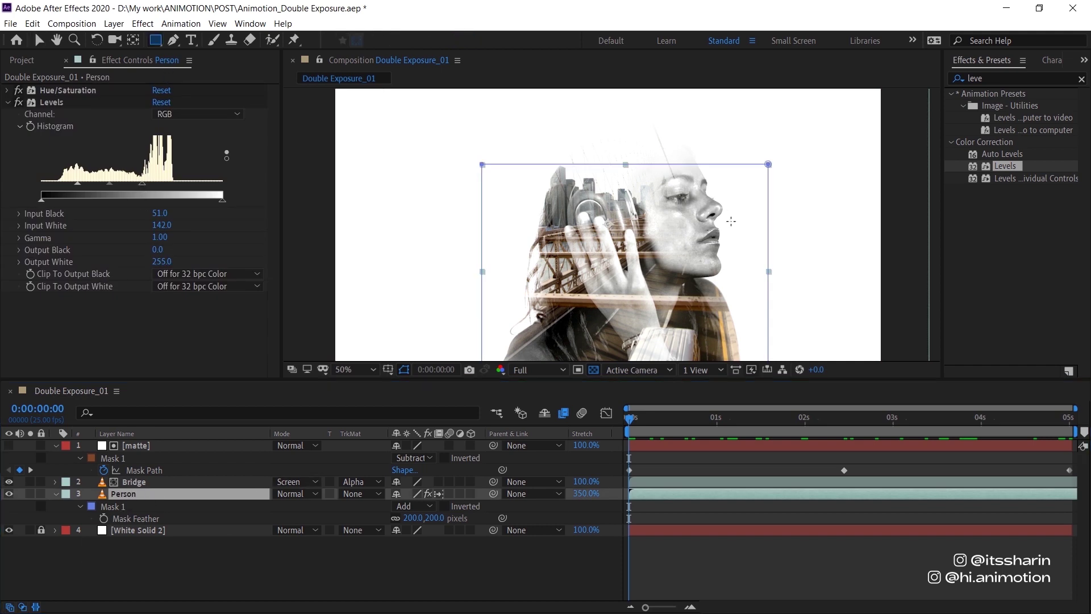
pyautogui.press('g')
pyautogui.click(674, 137)
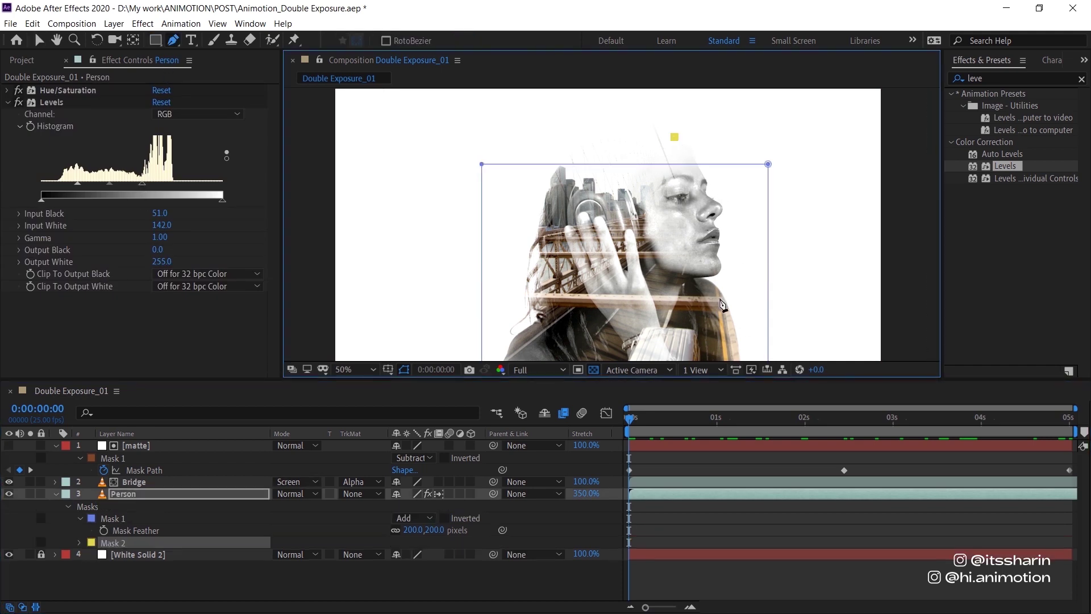
pyautogui.moveTo(715, 275); pyautogui.dragTo(808, 264)
pyautogui.click(757, 117)
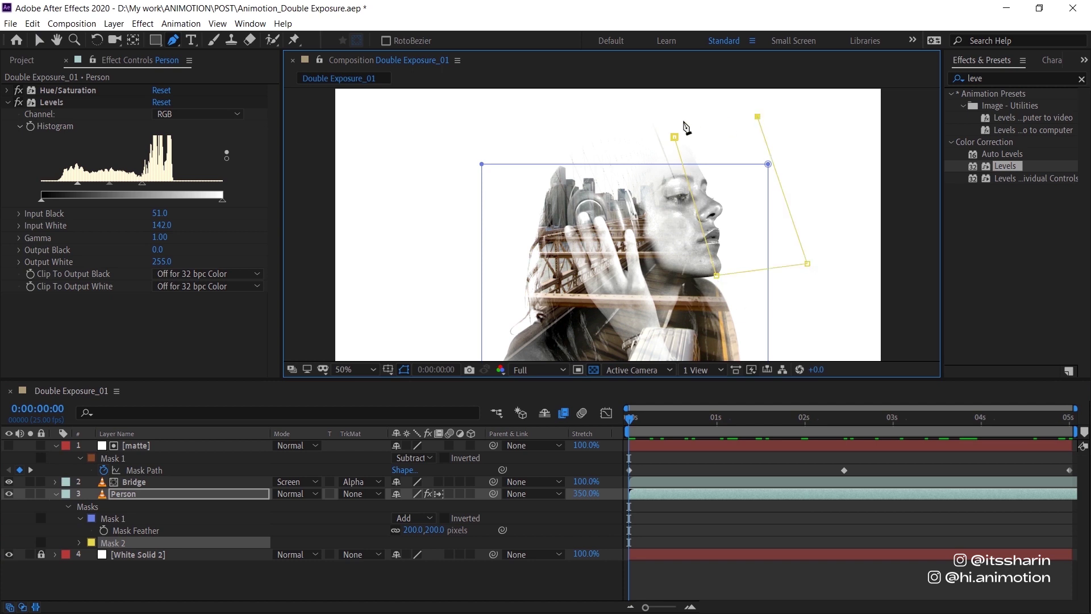
pyautogui.click(675, 137)
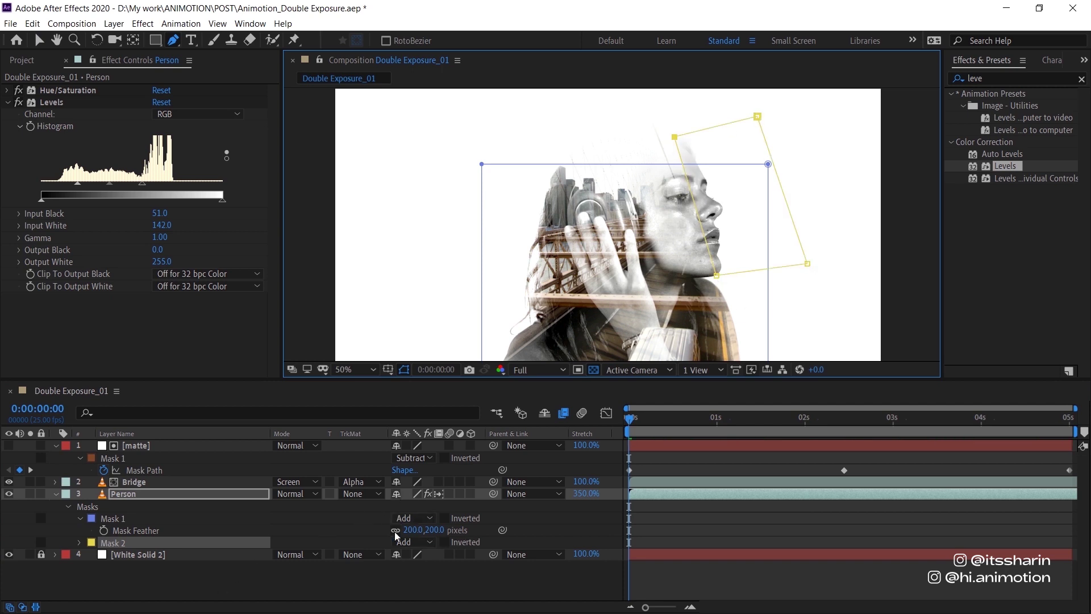
# Step: Set Mask 2 to Subtract with a 100-pixel feather
pyautogui.click(412, 541)
pyautogui.click(410, 471)
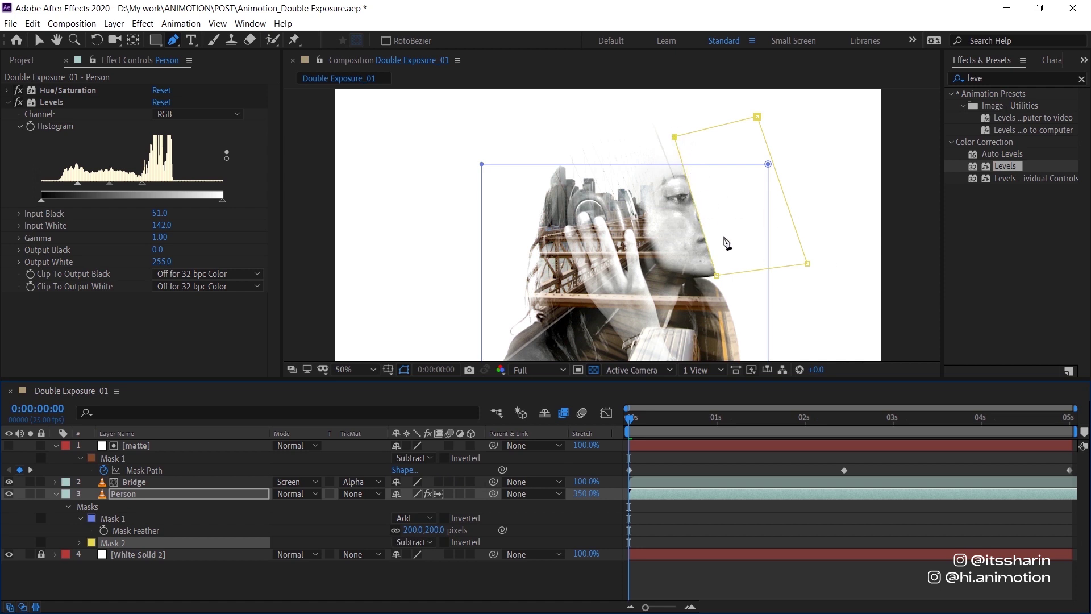
pyautogui.press('f')
pyautogui.press('f')
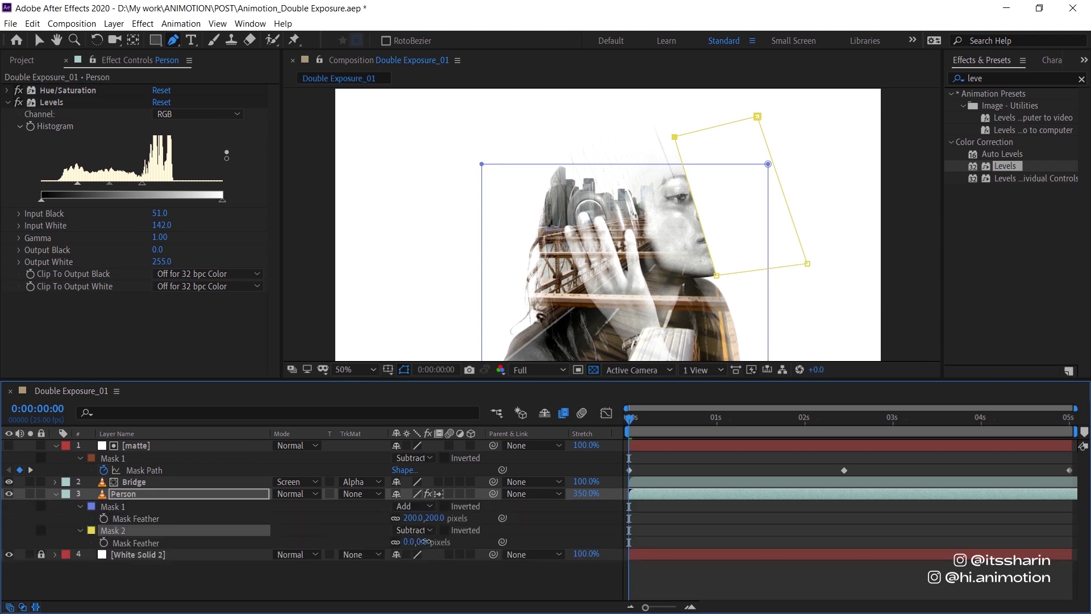
pyautogui.click(424, 542)
pyautogui.write('100')
pyautogui.press('Return')
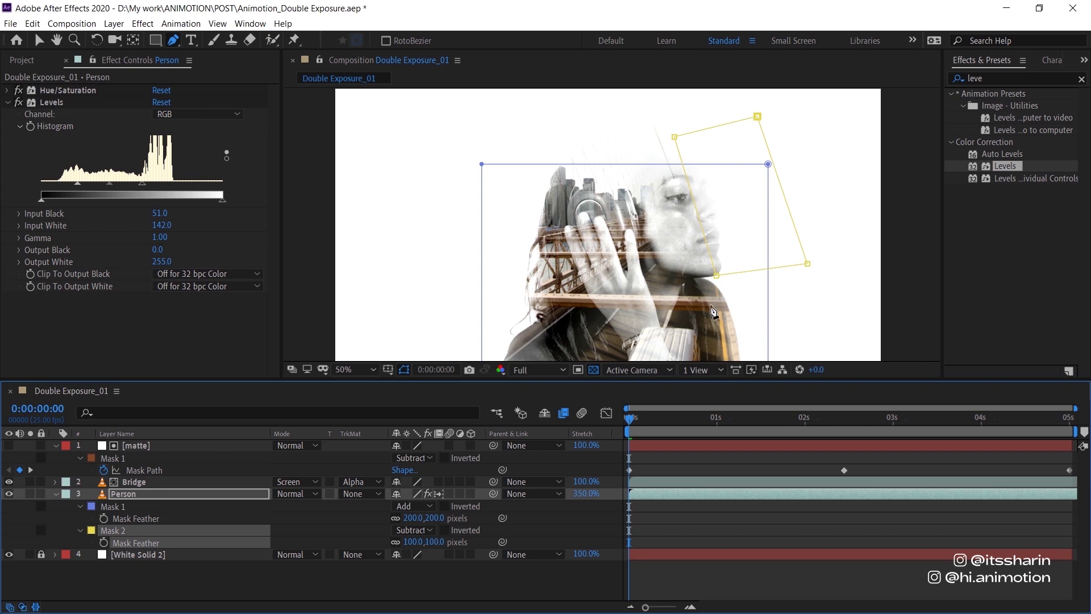
# Step: Pull Mask 2's lower point down and to the right
pyautogui.moveTo(716, 276); pyautogui.dragTo(725, 286)
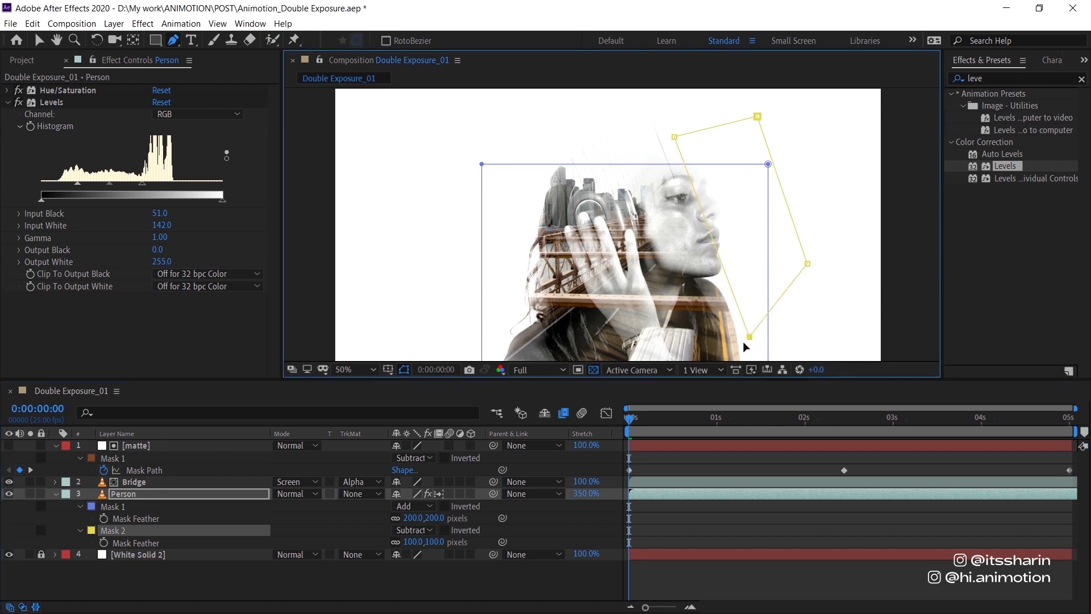
pyautogui.press(',')
pyautogui.press('.')
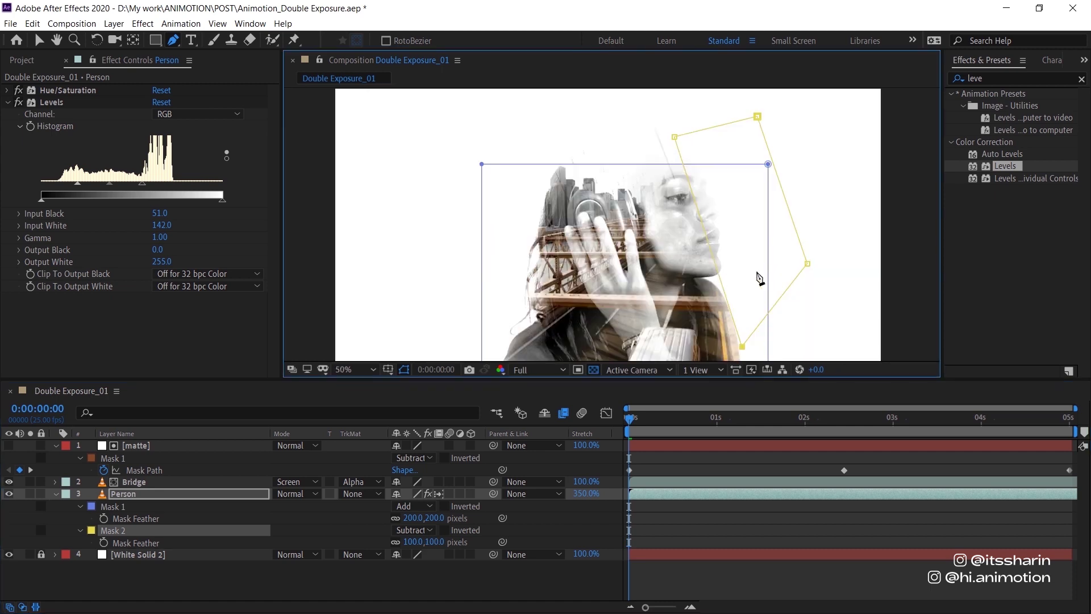
pyautogui.press('v')
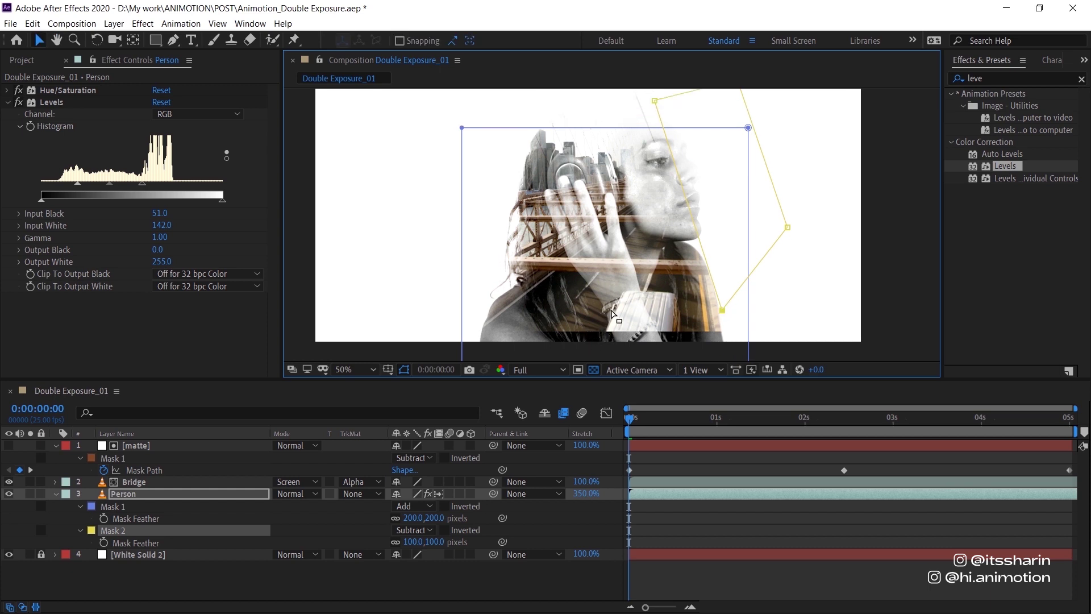
# Step: Drag the Bridge footage layer down and to the right in the Composition viewer
pyautogui.click(154, 483)
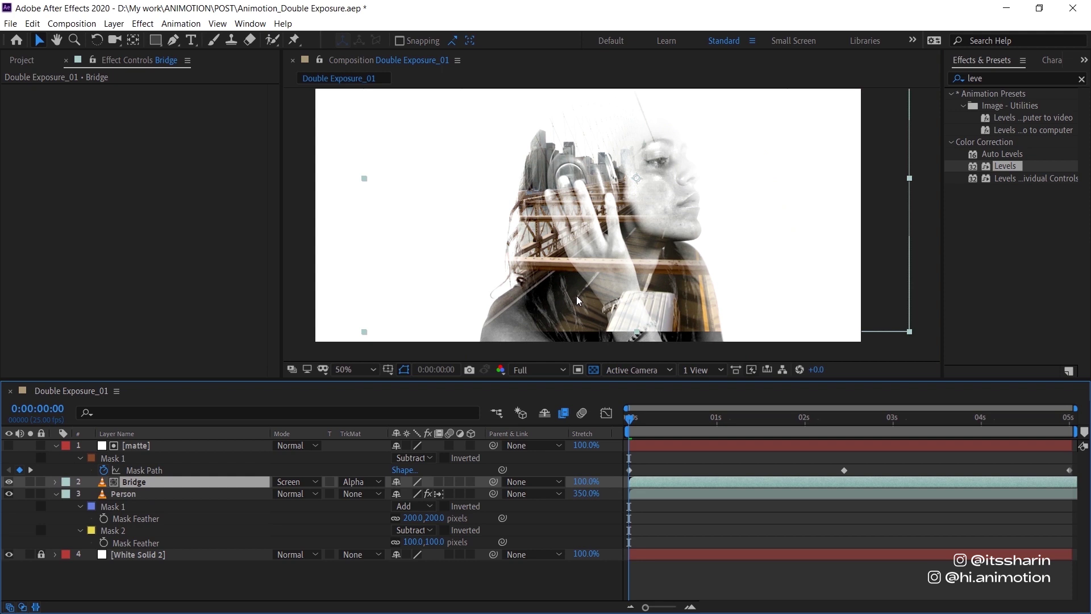
pyautogui.moveTo(614, 268); pyautogui.dragTo(615, 278)
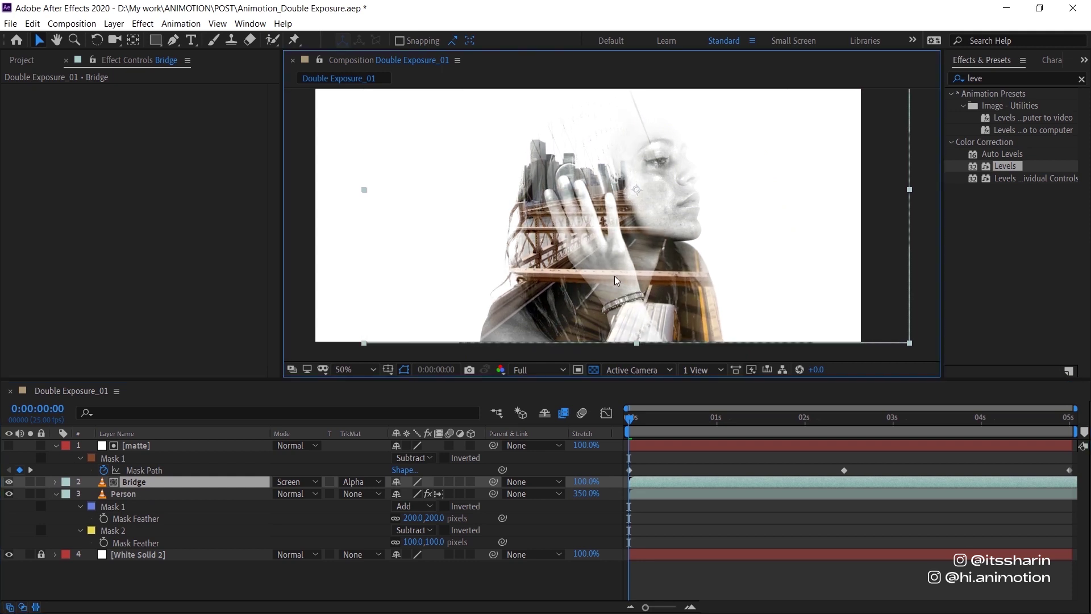
pyautogui.moveTo(617, 236); pyautogui.dragTo(627, 254)
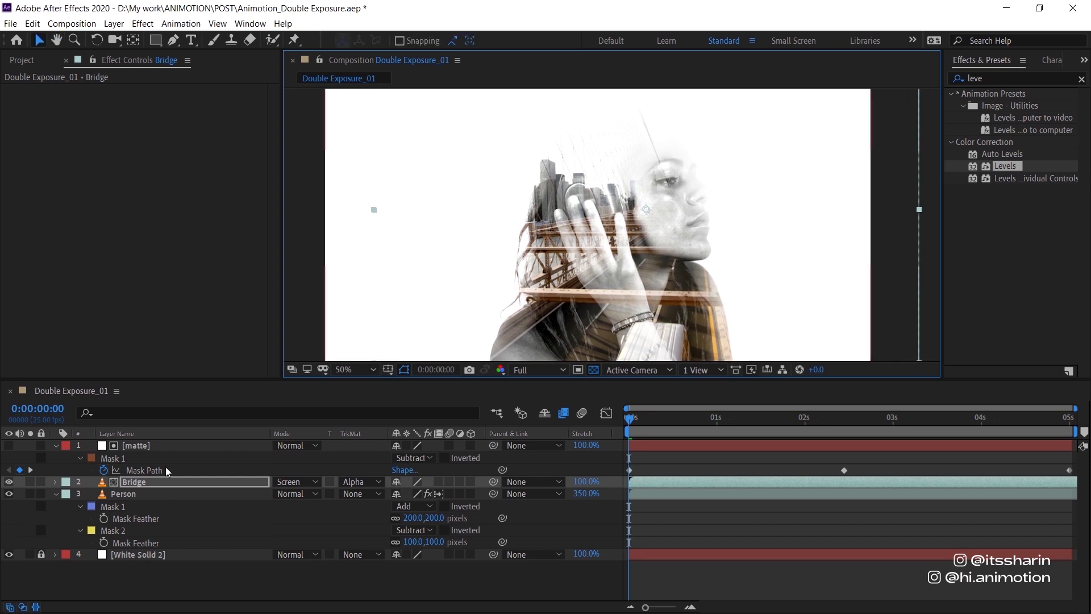
pyautogui.click(177, 448)
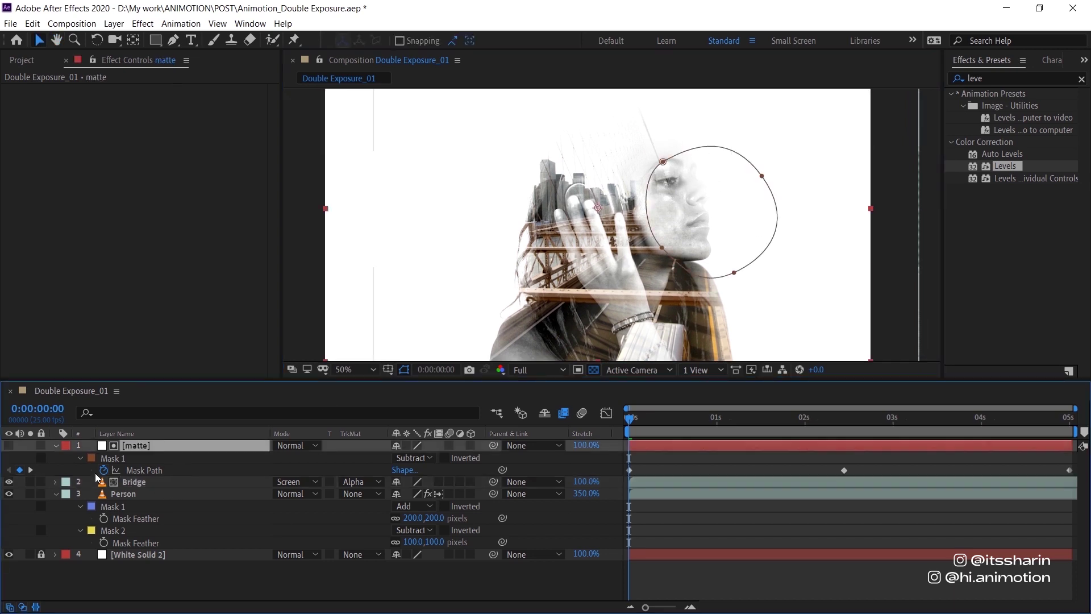
pyautogui.click(151, 483)
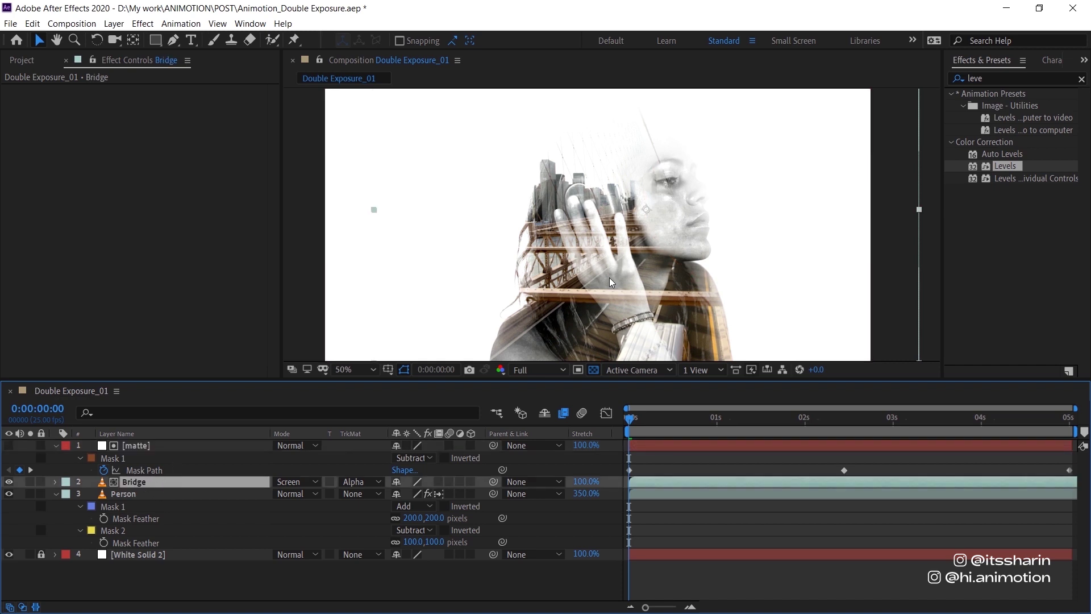
pyautogui.moveTo(597, 286)
pyautogui.mouseDown()
pyautogui.moveTo(618, 283)
pyautogui.moveTo(635, 298)
pyautogui.moveTo(605, 305)
pyautogui.moveTo(596, 286)
pyautogui.mouseUp()
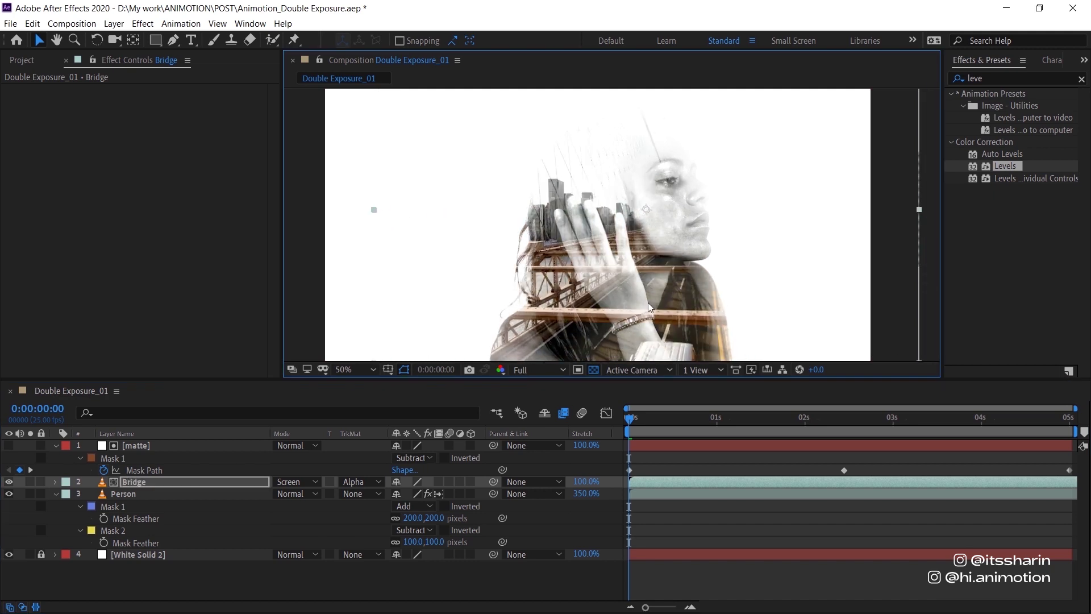
# Step: Try Mask 2 feather values of 85, settle on 100 pixels, and scrub the preview to 0:00:03:15
pyautogui.click(664, 495)
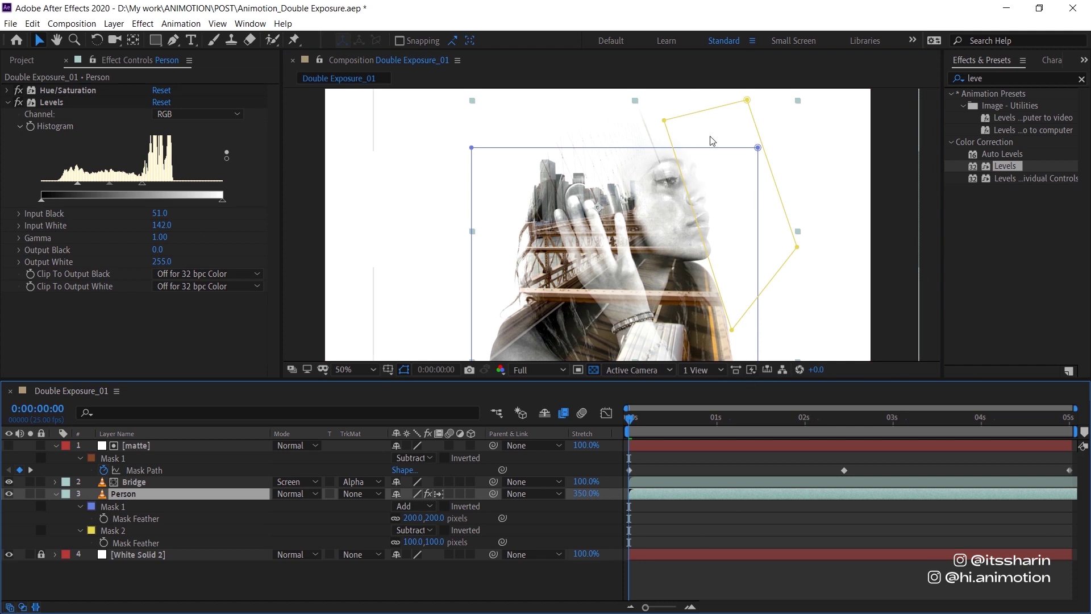
pyautogui.moveTo(437, 541); pyautogui.dragTo(474, 537)
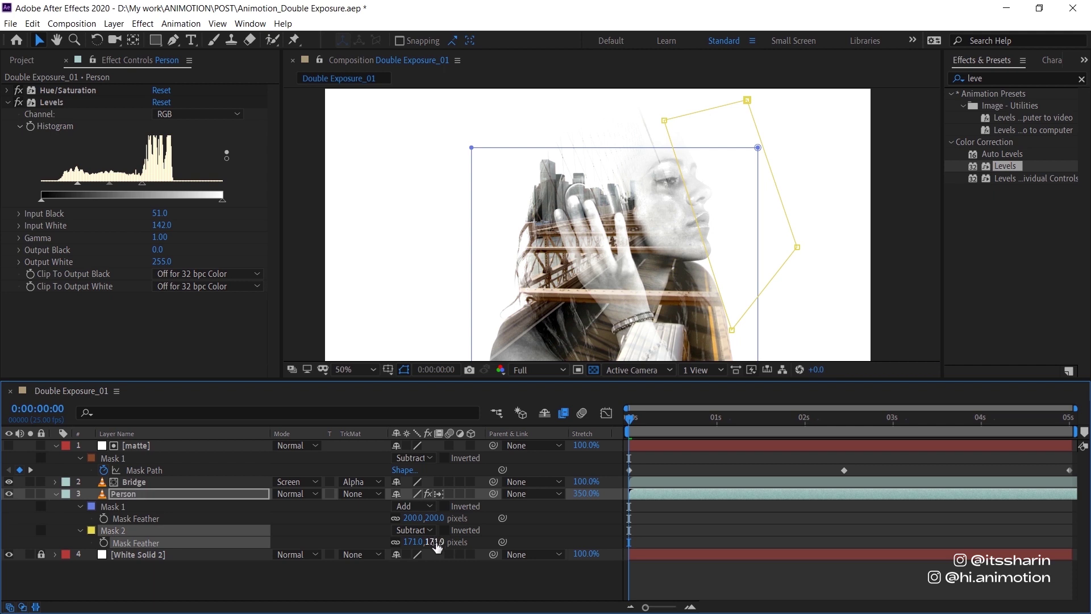
pyautogui.click(437, 542)
pyautogui.write('85')
pyautogui.press('Return')
pyautogui.click(438, 540)
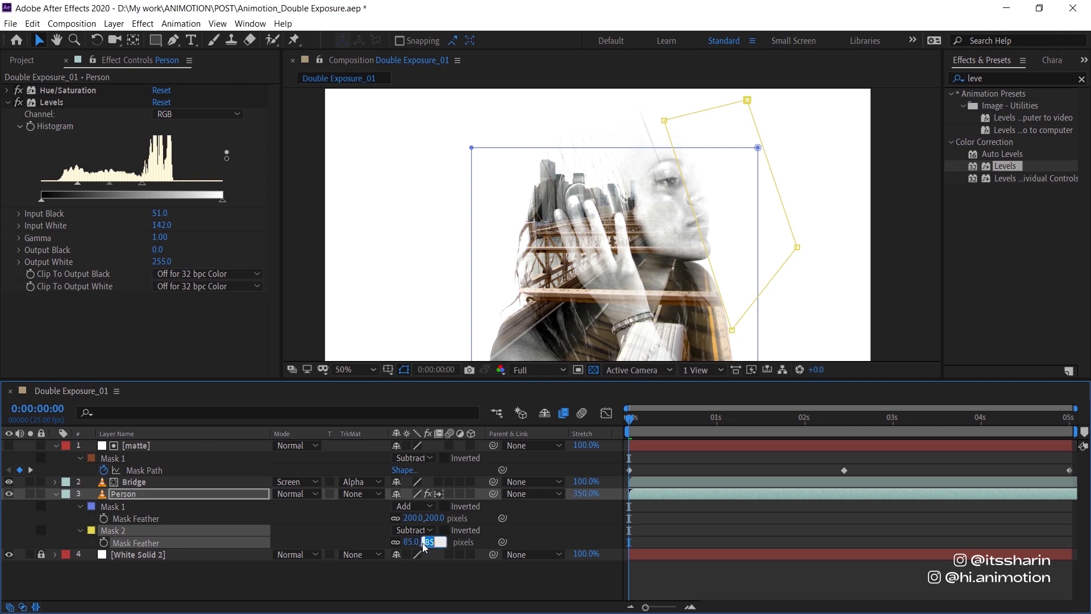
pyautogui.write('100')
pyautogui.press('Return')
pyautogui.moveTo(638, 422); pyautogui.dragTo(945, 494)
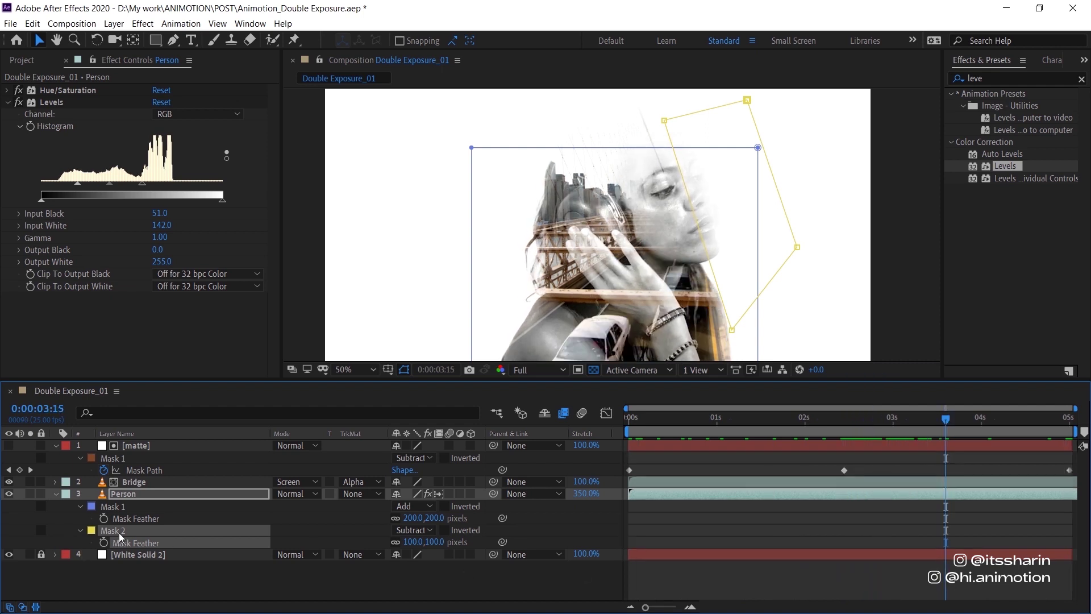
# Step: Keyframe Mask 2's path at 3:15, then rotate it clockwise and shift it up-right at 5:00
pyautogui.press('m')
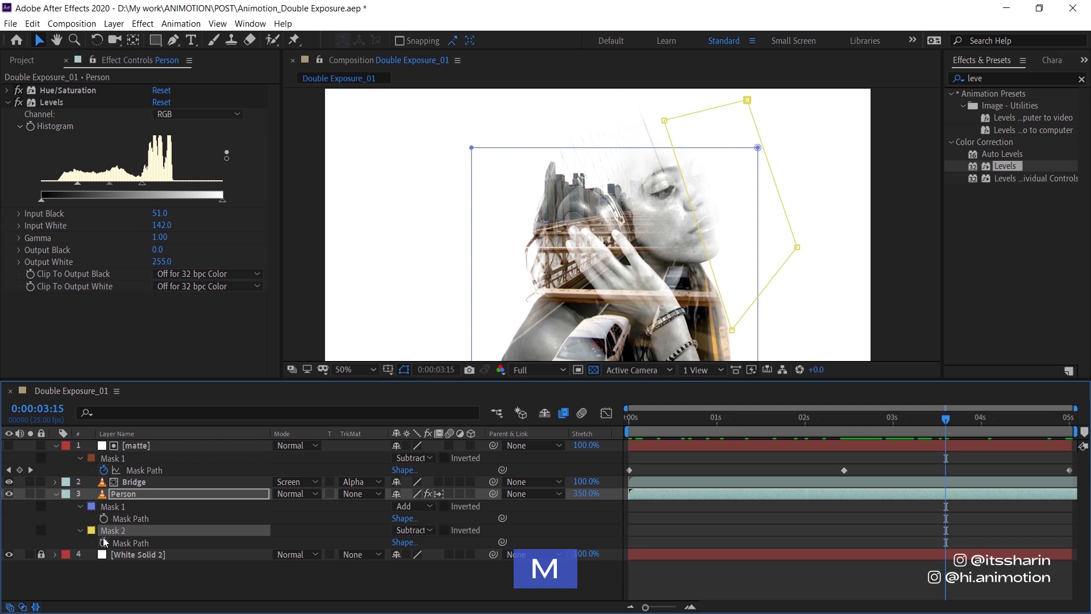
pyautogui.click(104, 542)
pyautogui.moveTo(994, 410); pyautogui.dragTo(1075, 411)
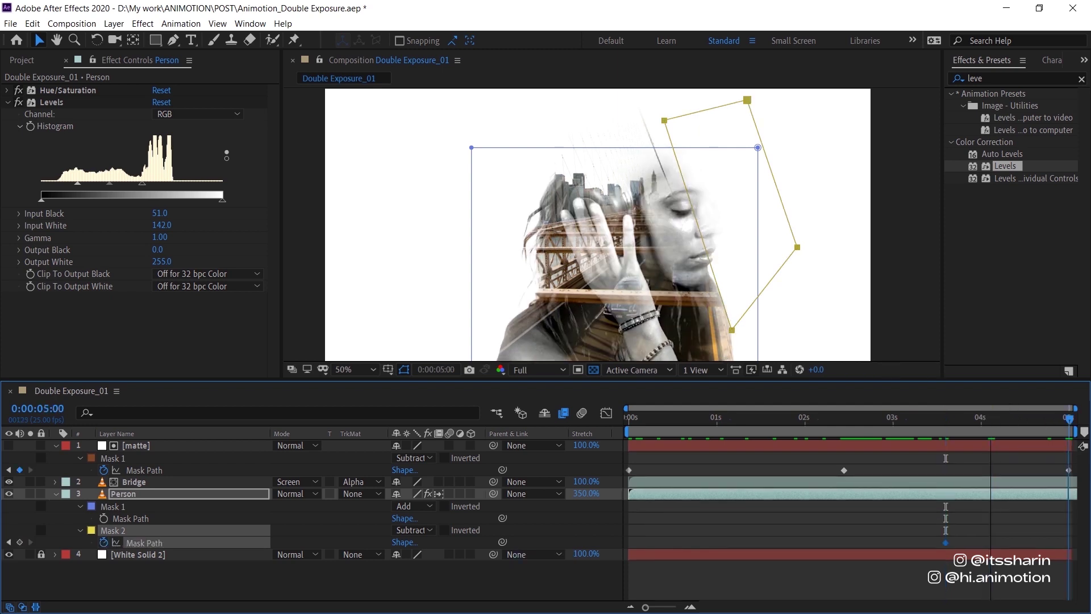
pyautogui.doubleClick(748, 102)
pyautogui.moveTo(825, 93); pyautogui.dragTo(875, 147)
pyautogui.moveTo(755, 207)
pyautogui.mouseDown()
pyautogui.moveTo(770, 222)
pyautogui.moveTo(770, 195)
pyautogui.mouseUp()
pyautogui.press('Return')
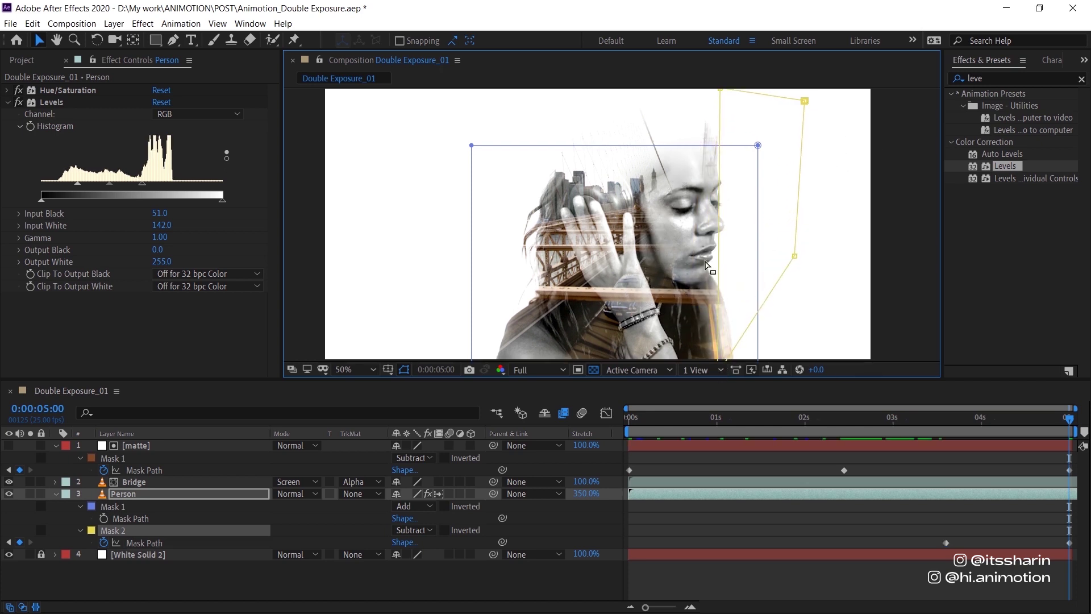
# Step: Reshape Mask 2 by moving its top-left point and adding a new outline point
pyautogui.moveTo(720, 91); pyautogui.dragTo(708, 97)
pyautogui.press('g')
pyautogui.click(713, 273)
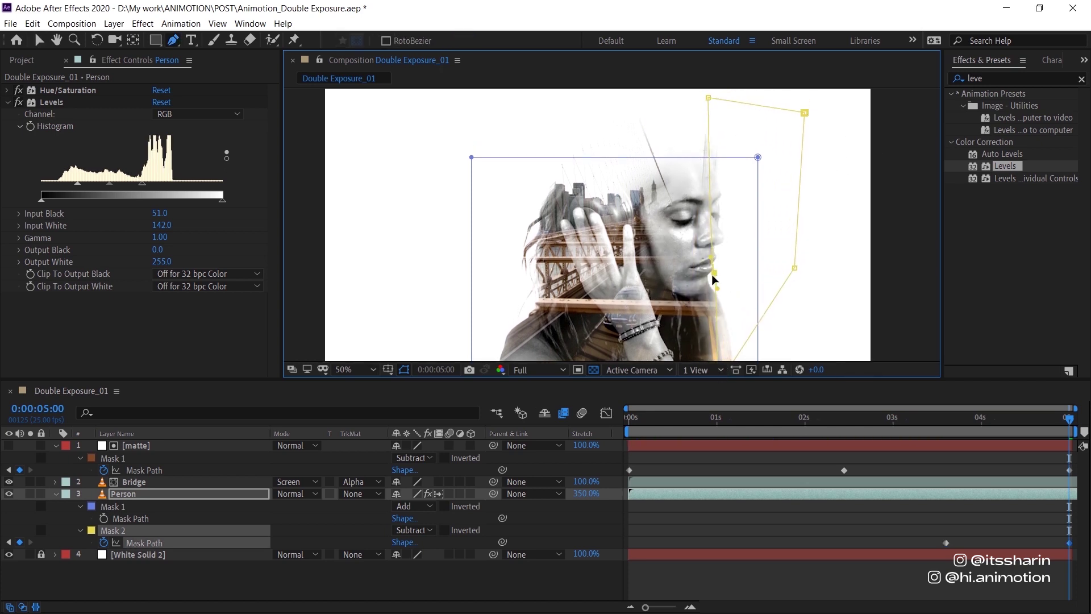
pyautogui.click(318, 585)
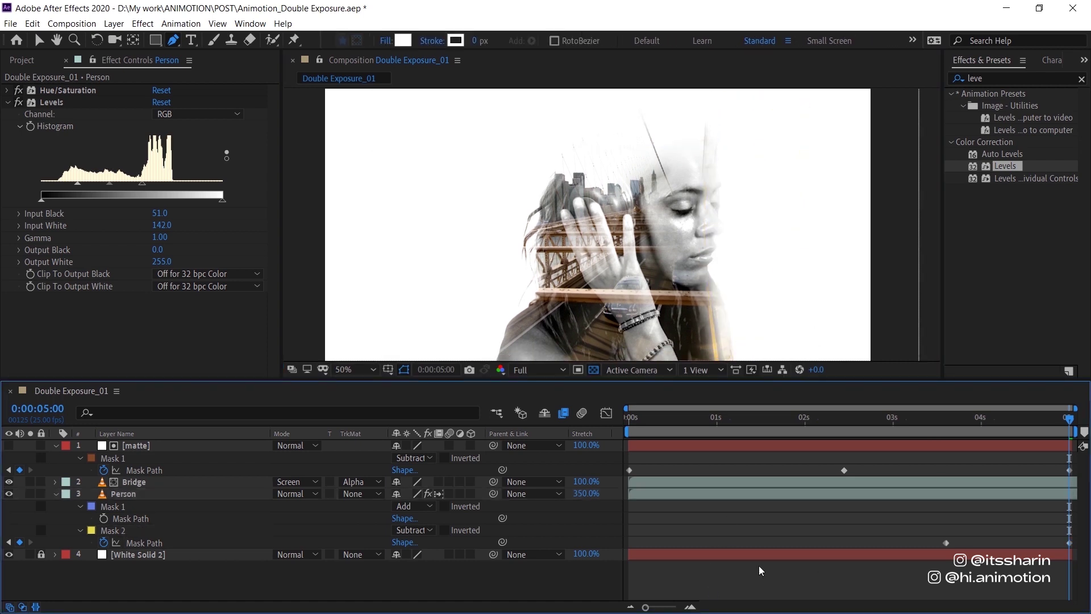
pyautogui.click(365, 371)
pyautogui.click(367, 122)
pyautogui.press('space')
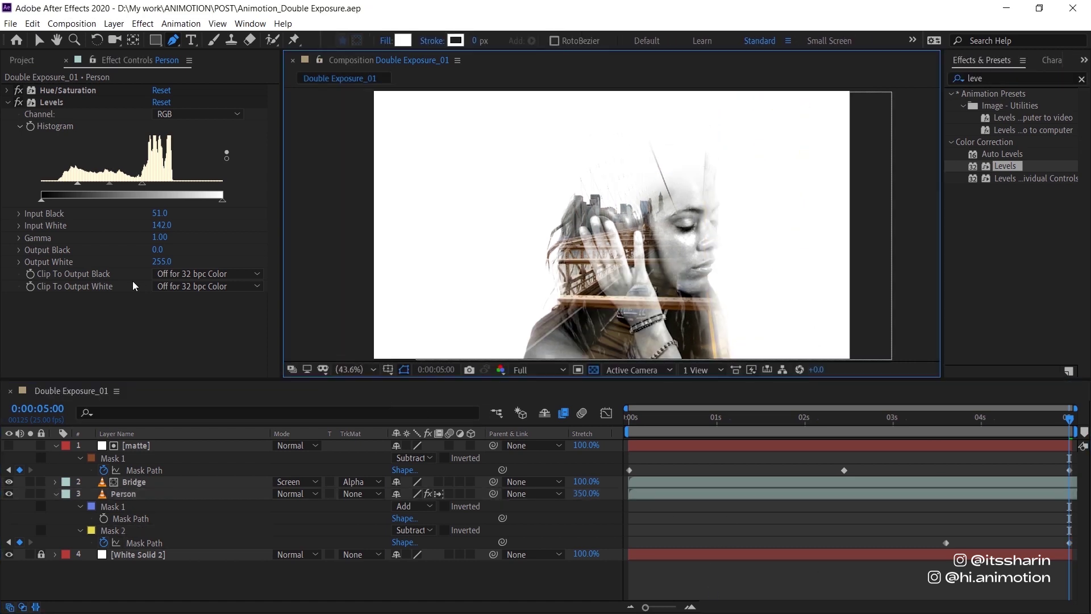